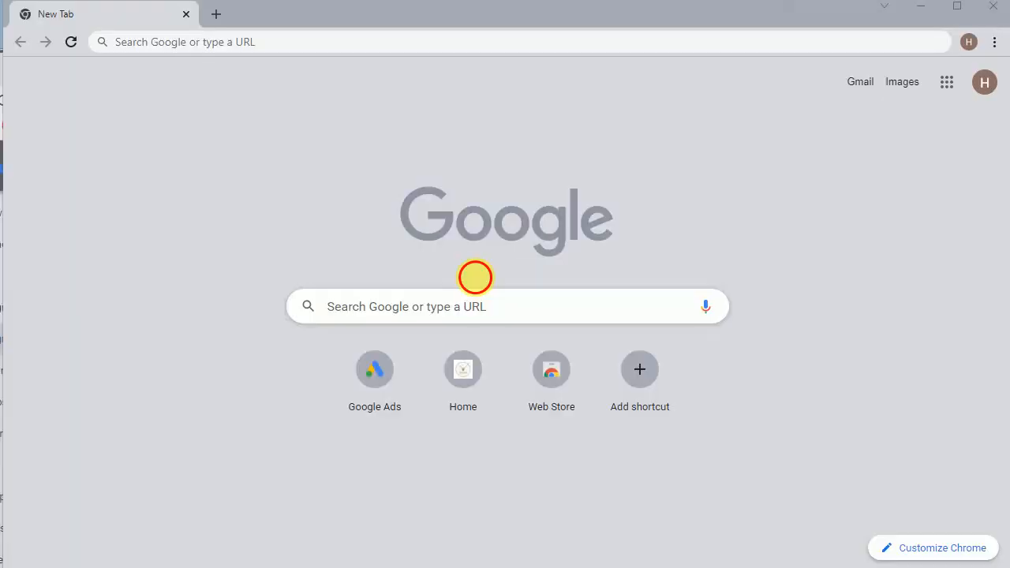
# - Open the Google Ads website at ads.google.com
pyautogui.click(169, 43)
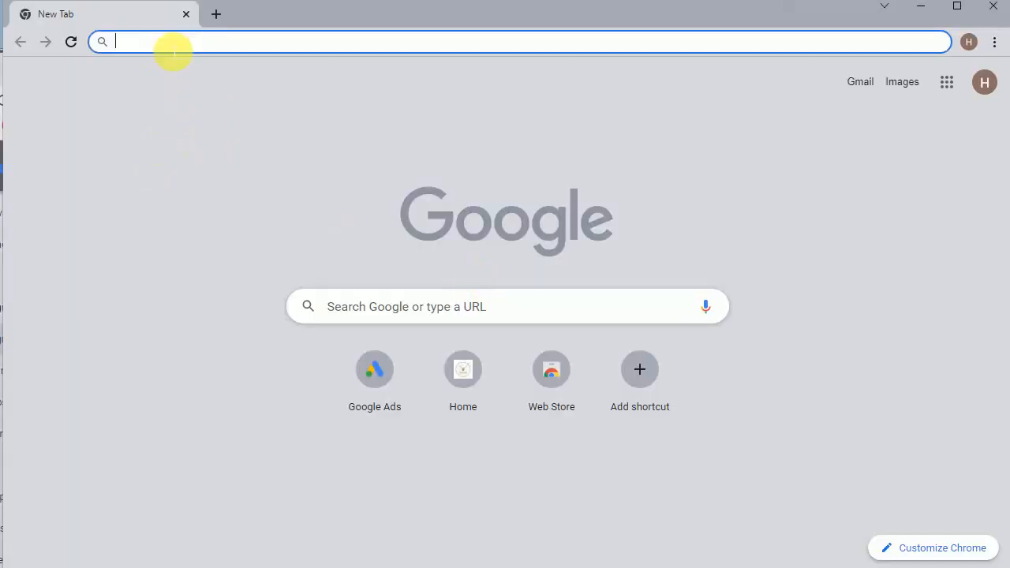
pyautogui.write('ads.google.com')
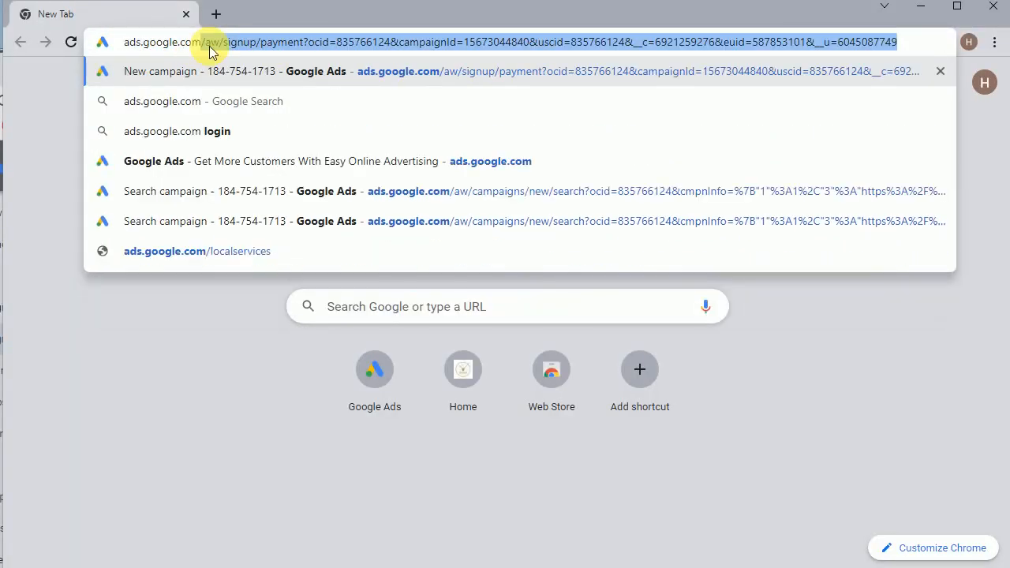
pyautogui.press('Delete')
pyautogui.press('Return')
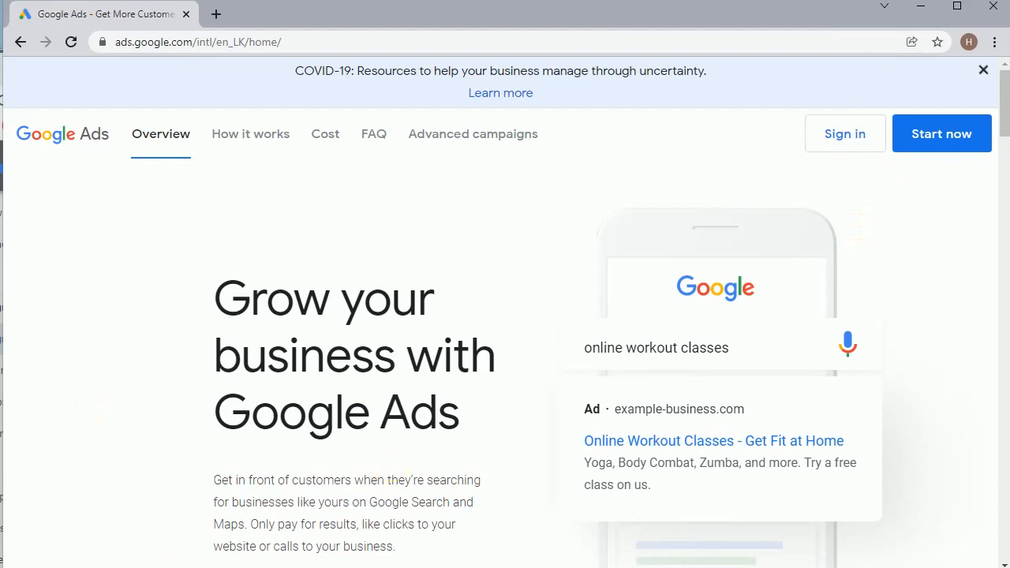
# - Start creating a new ad campaign and switch the setup to Expert Mode
pyautogui.click(961, 136)
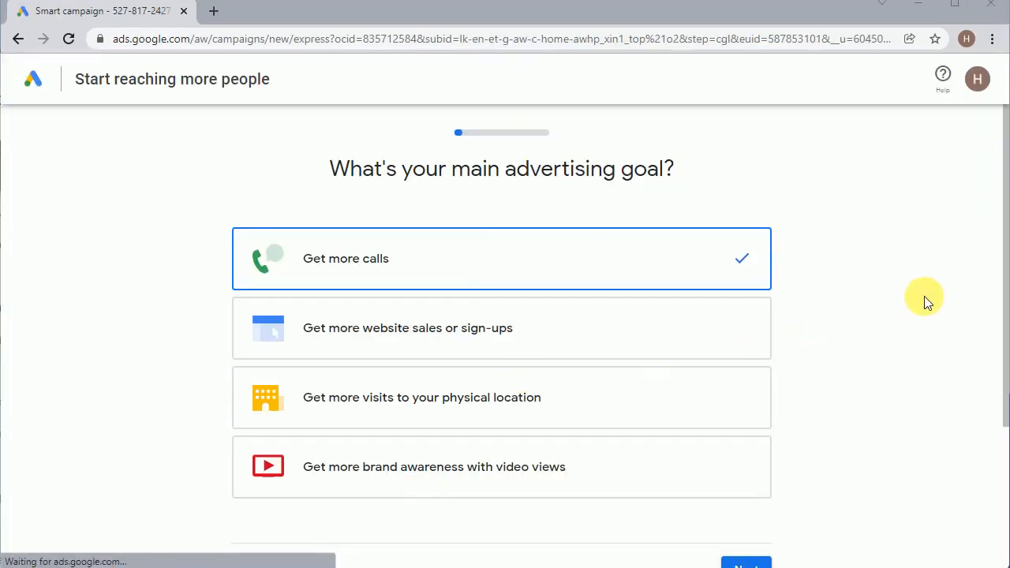
pyautogui.scroll(-3, 927, 302)
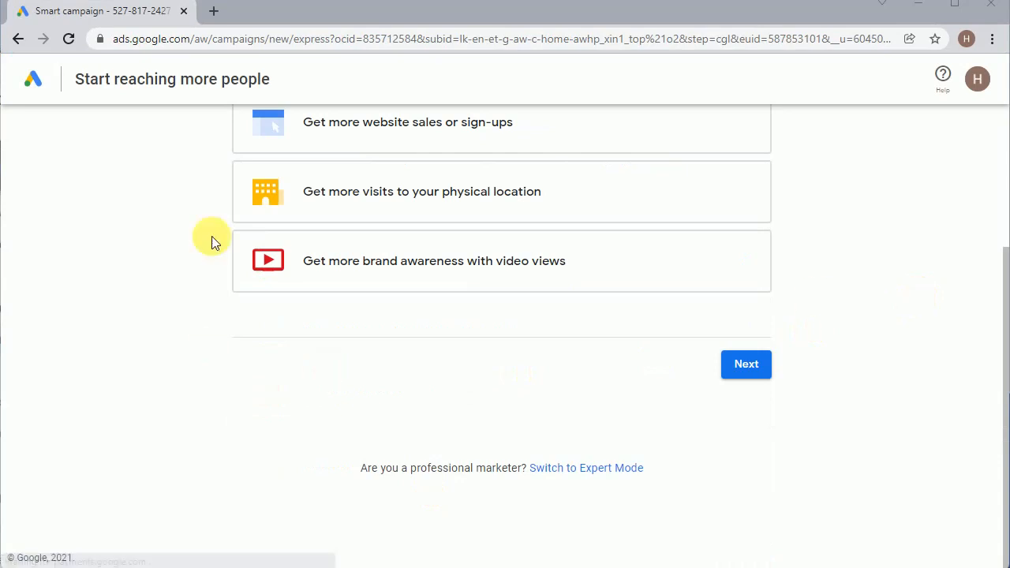
pyautogui.click(583, 471)
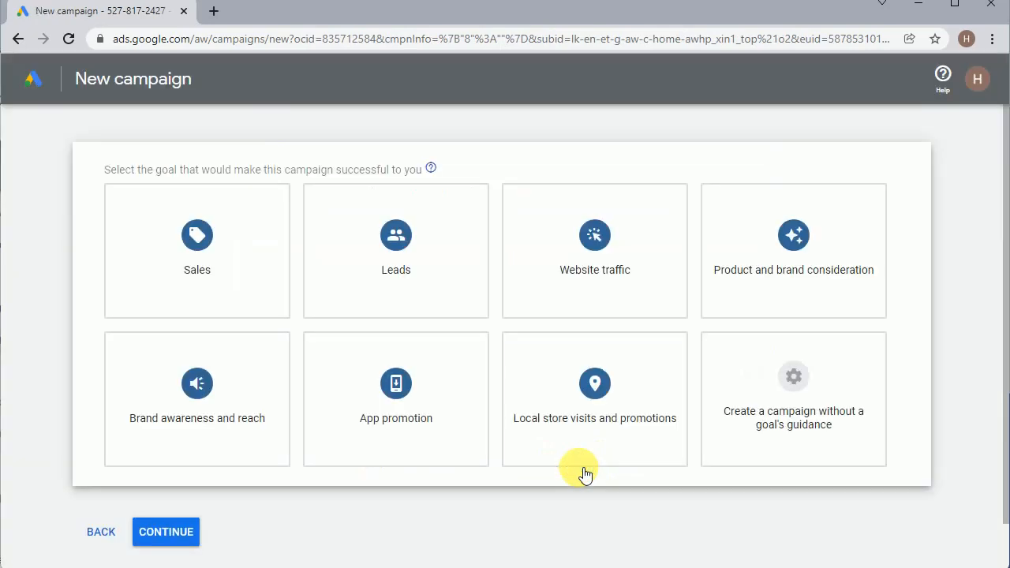
# - Choose Website traffic as the campaign goal and Search as the campaign type
pyautogui.moveTo(582, 288)
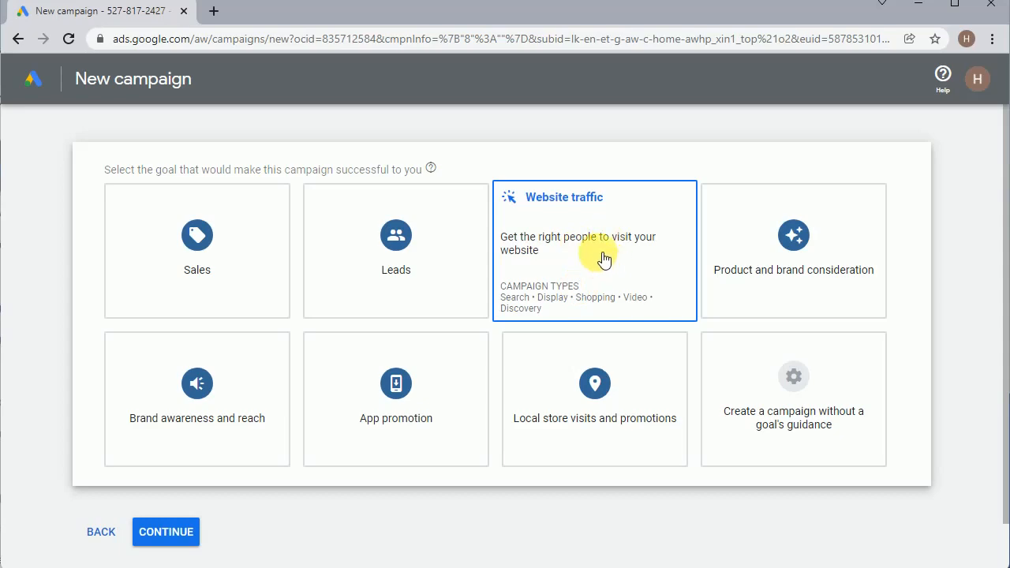
pyautogui.click(602, 256)
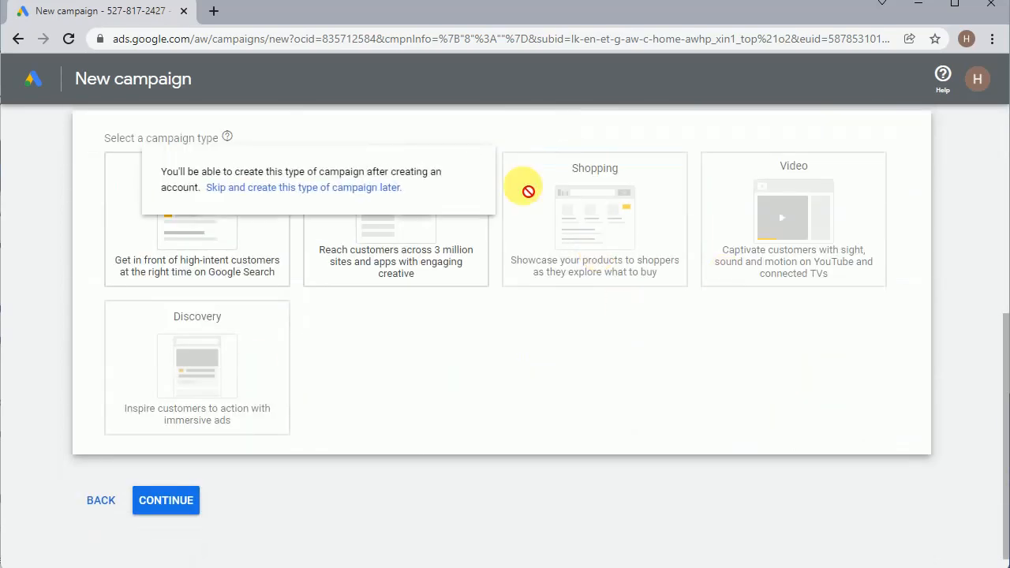
pyautogui.click(228, 237)
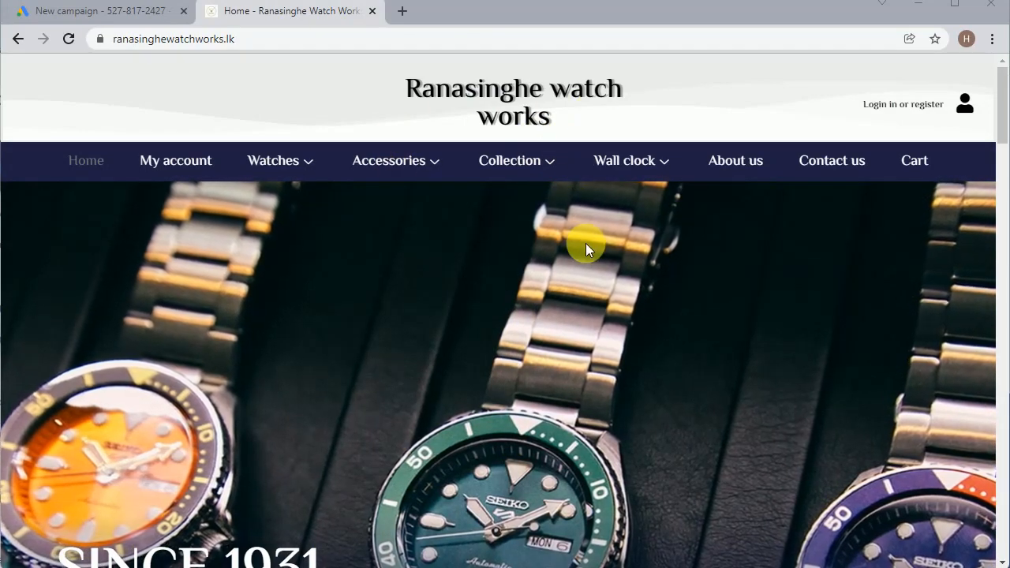
# - Look through the Ranasinghe watch works home page and copy its web address
pyautogui.scroll(-15, 585, 243)
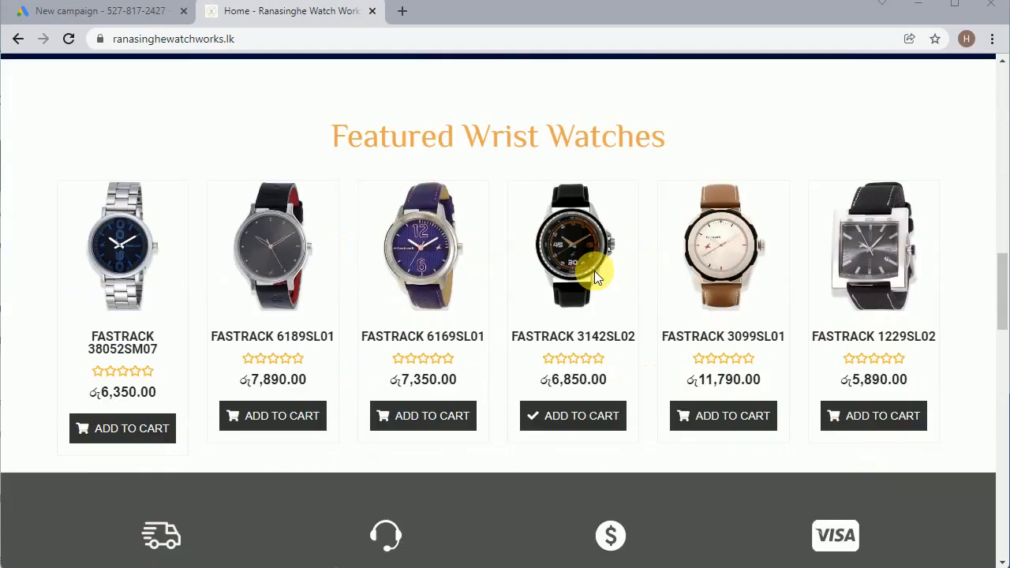
pyautogui.scroll(-8, 569, 326)
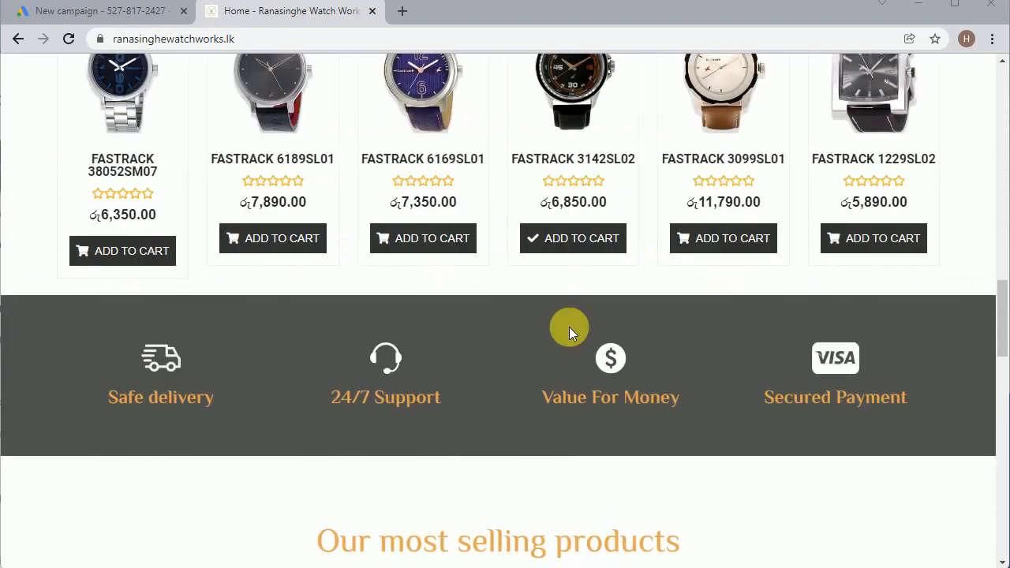
pyautogui.scroll(8, 569, 326)
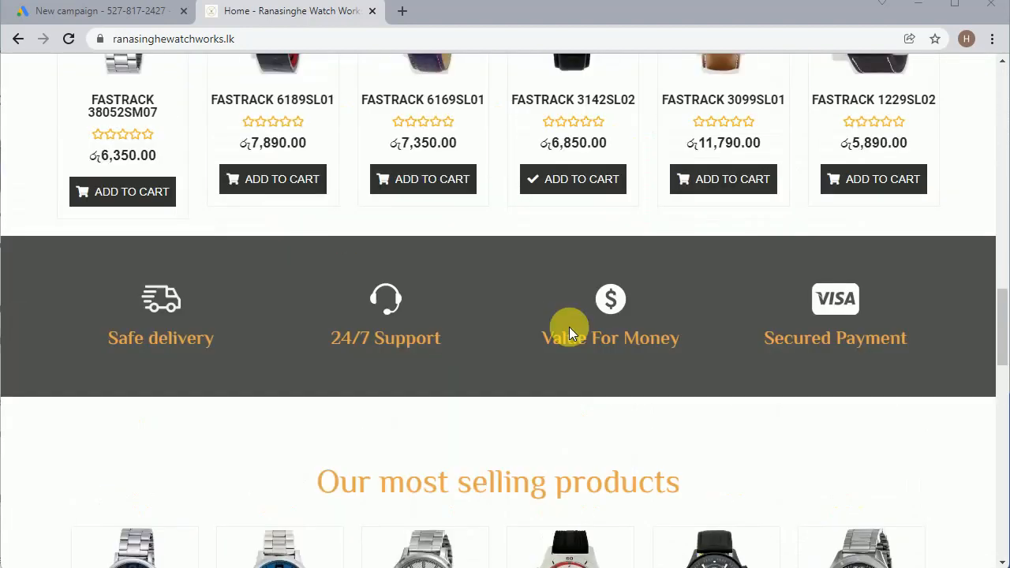
pyautogui.click(214, 45)
pyautogui.rightClick(215, 45)
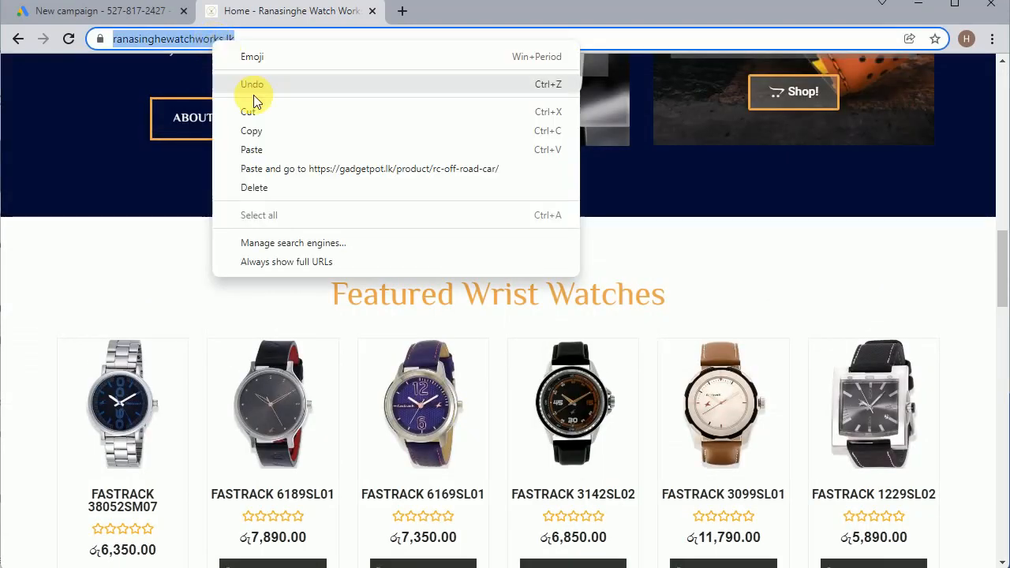
pyautogui.click(254, 129)
pyautogui.click(136, 11)
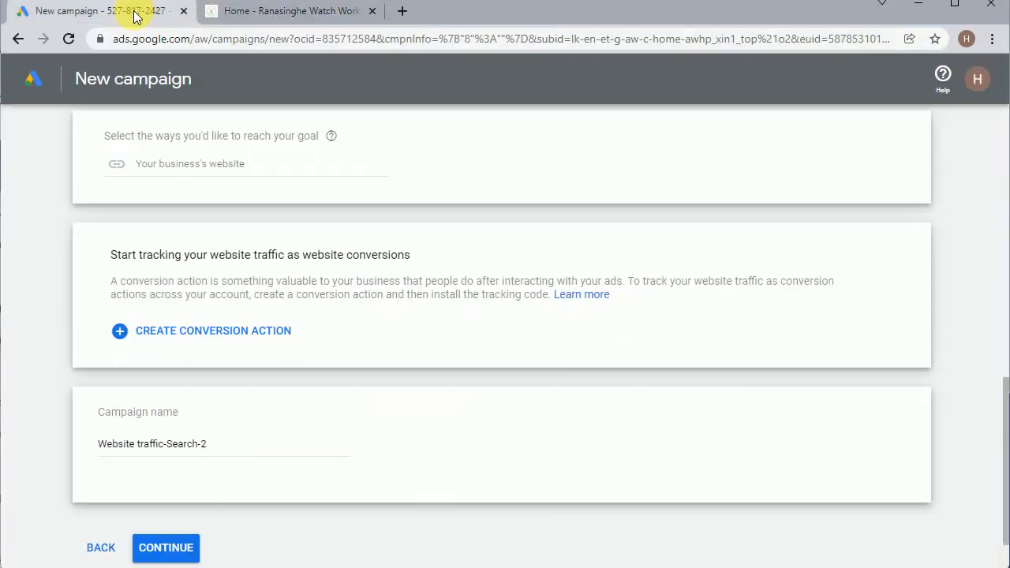
pyautogui.click(180, 164)
pyautogui.scroll(2, 216, 252)
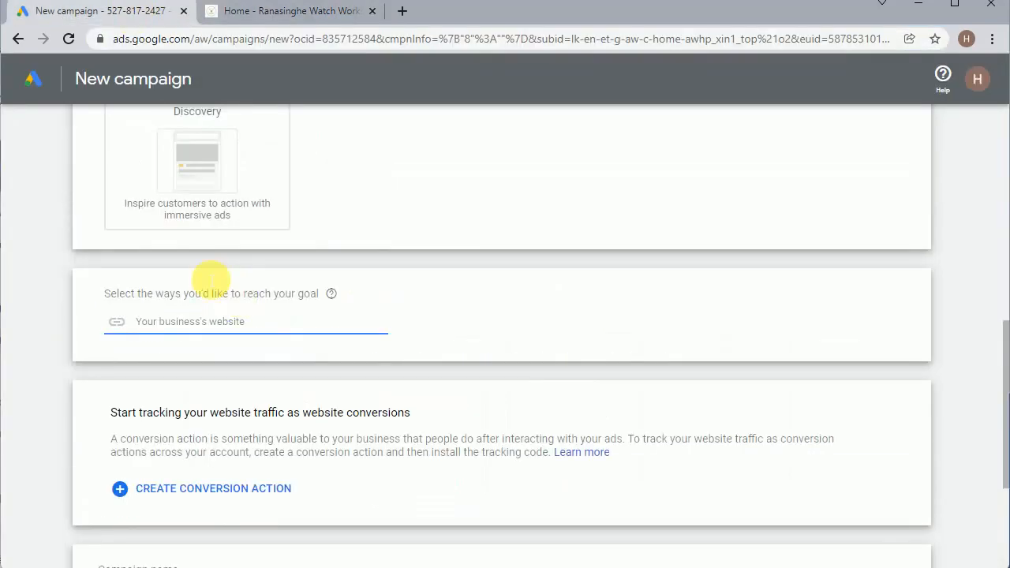
pyautogui.hotkey('ctrl', 'v')
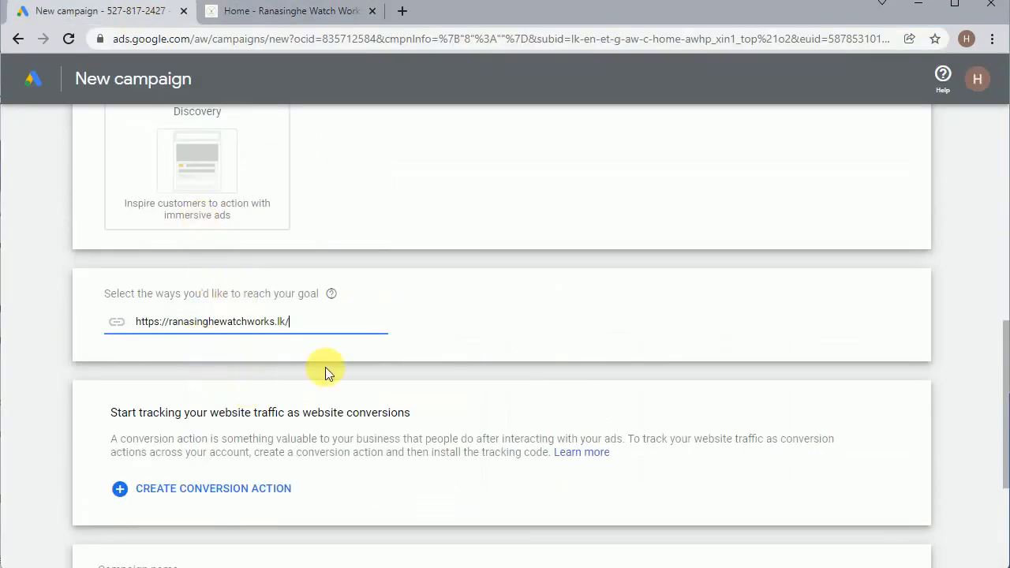
# - Replace the suggested campaign name with WRIST WATCH 01 and continue to the campaign settings
pyautogui.scroll(-3, 304, 375)
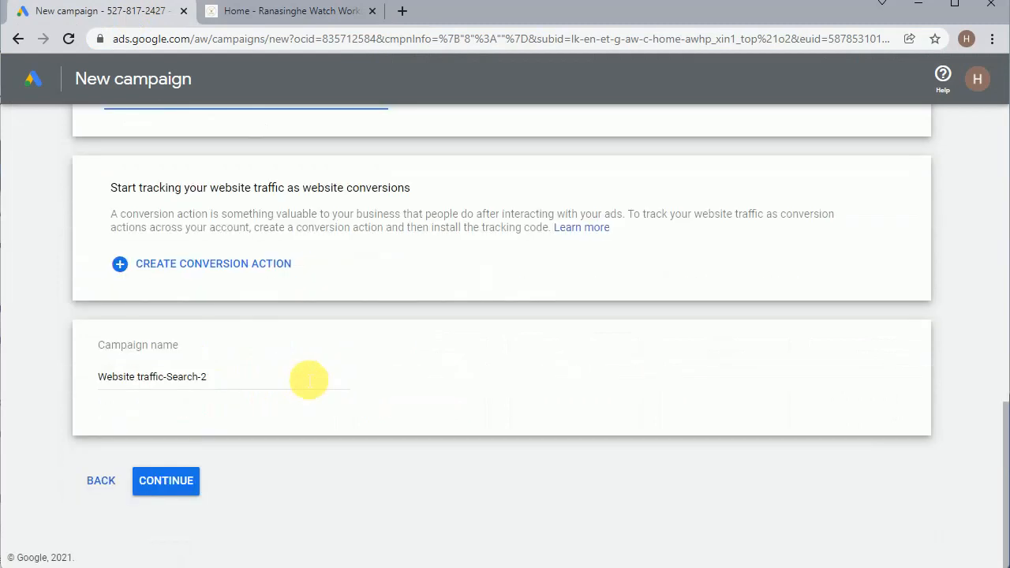
pyautogui.moveTo(247, 379); pyautogui.dragTo(51, 377)
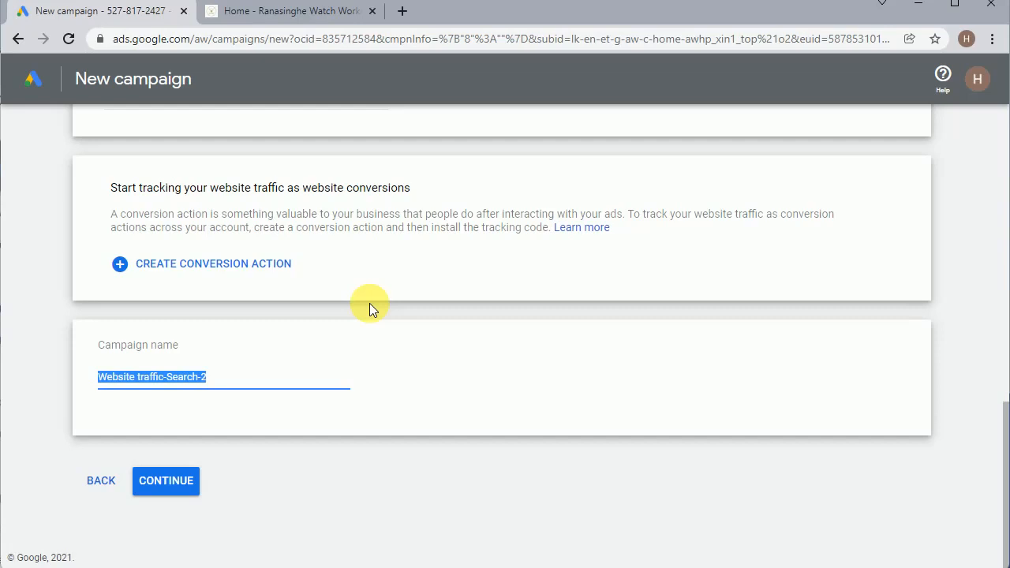
pyautogui.write('WRISTE WATCH 01')
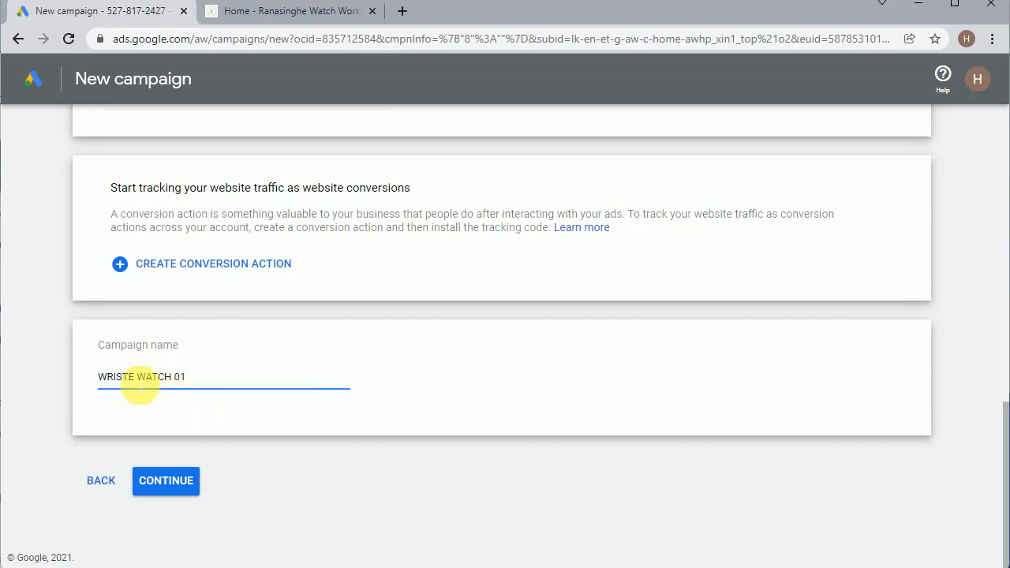
pyautogui.click(129, 377)
pyautogui.press('BackSpace')
pyautogui.click(172, 481)
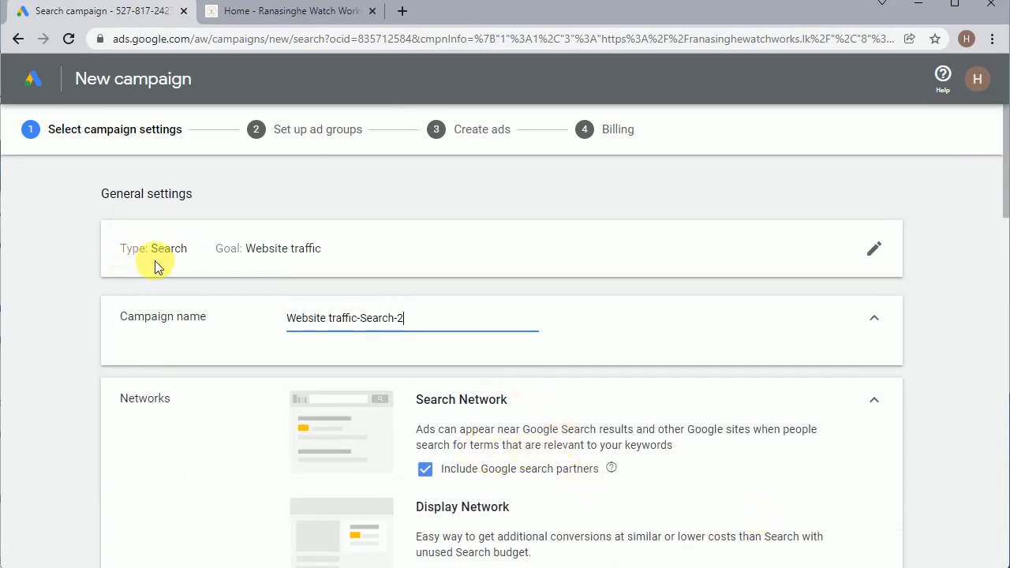
# - Rename the campaign as "Website traffic 01" in the general settings
pyautogui.tripleClick(300, 319)
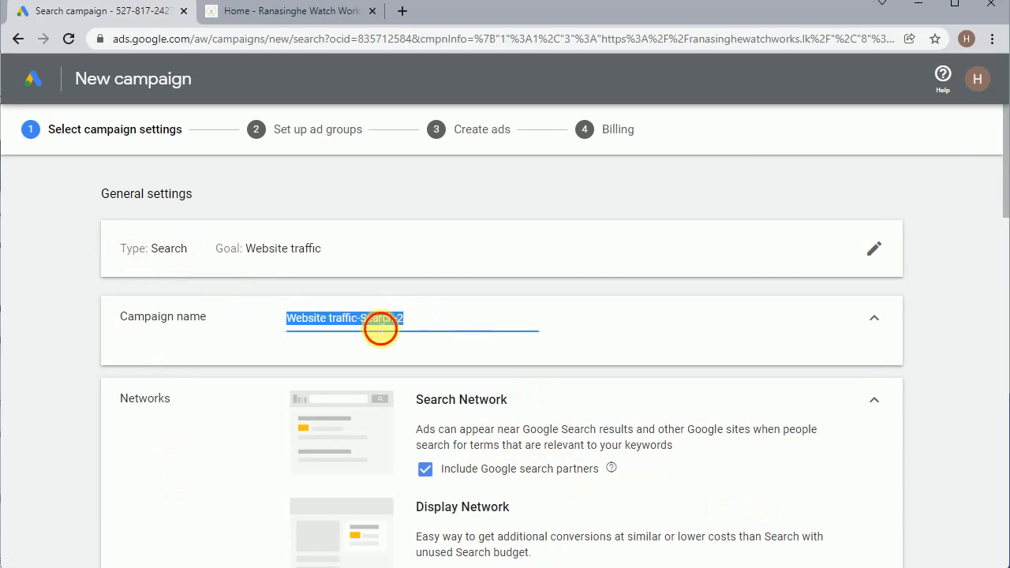
pyautogui.click(368, 318)
pyautogui.moveTo(361, 318); pyautogui.dragTo(596, 320)
pyautogui.press('BackSpace')
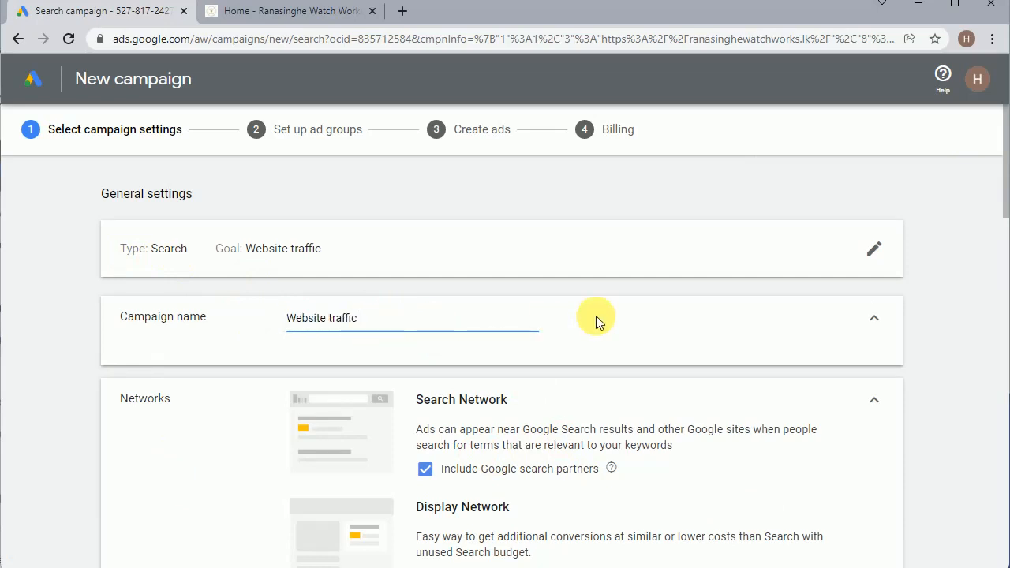
pyautogui.write('01')
# - Review the Search and Display Network options, and set the campaign's end date to Jan 2, 2022 in the additional settings
pyautogui.scroll(-1, 667, 352)
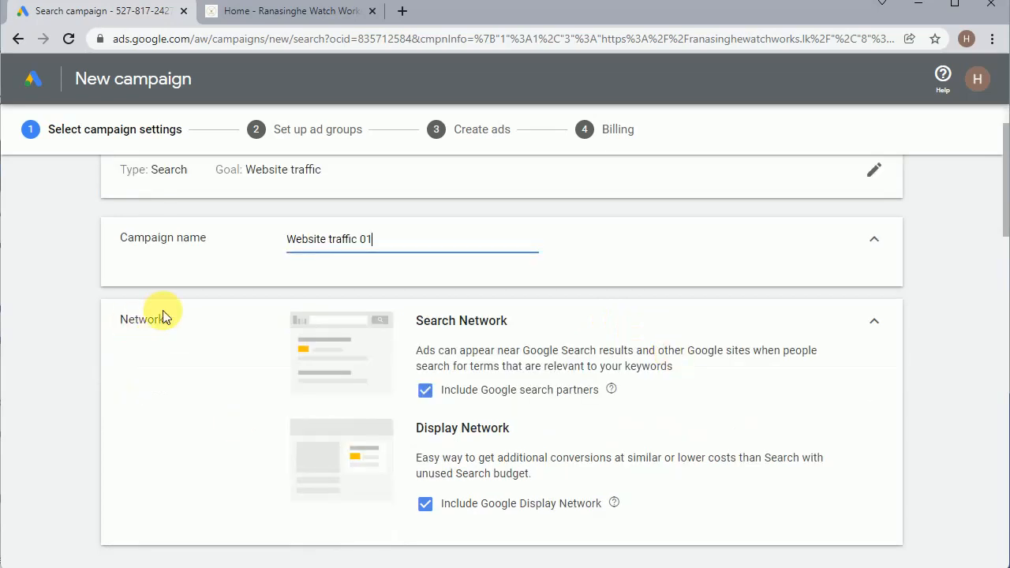
pyautogui.scroll(-2, 806, 446)
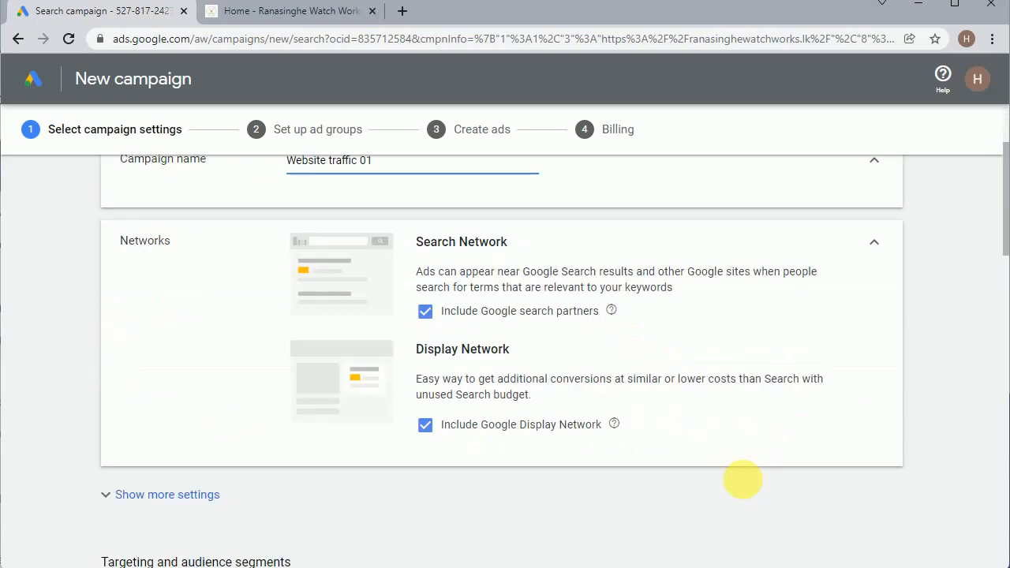
pyautogui.scroll(1, 550, 442)
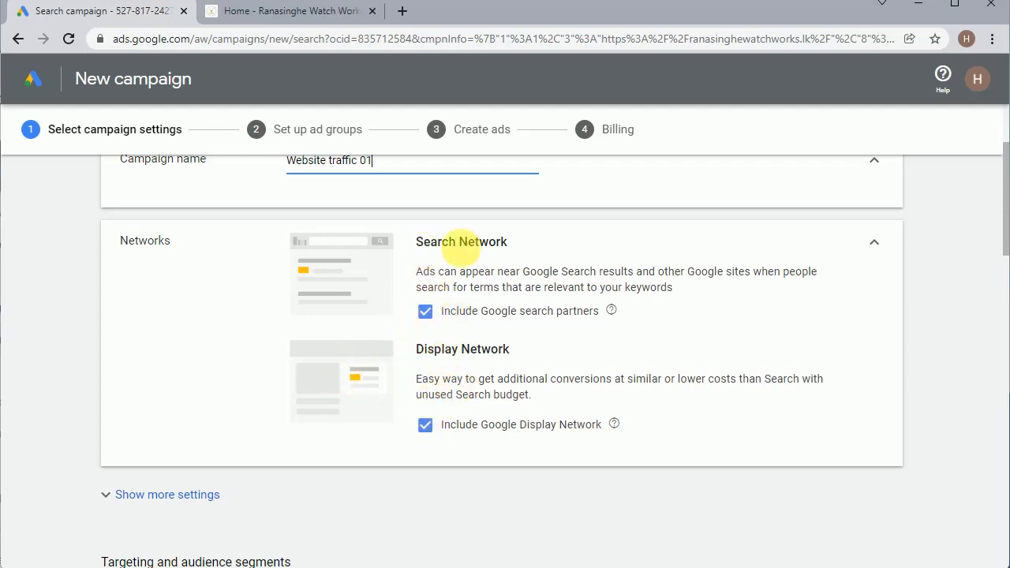
pyautogui.scroll(-2, 544, 355)
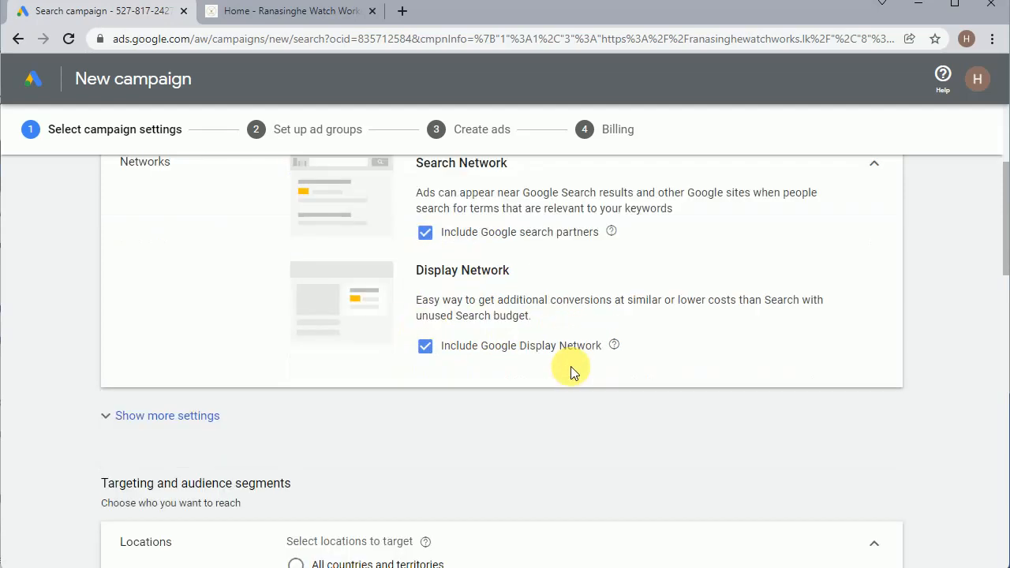
pyautogui.click(107, 338)
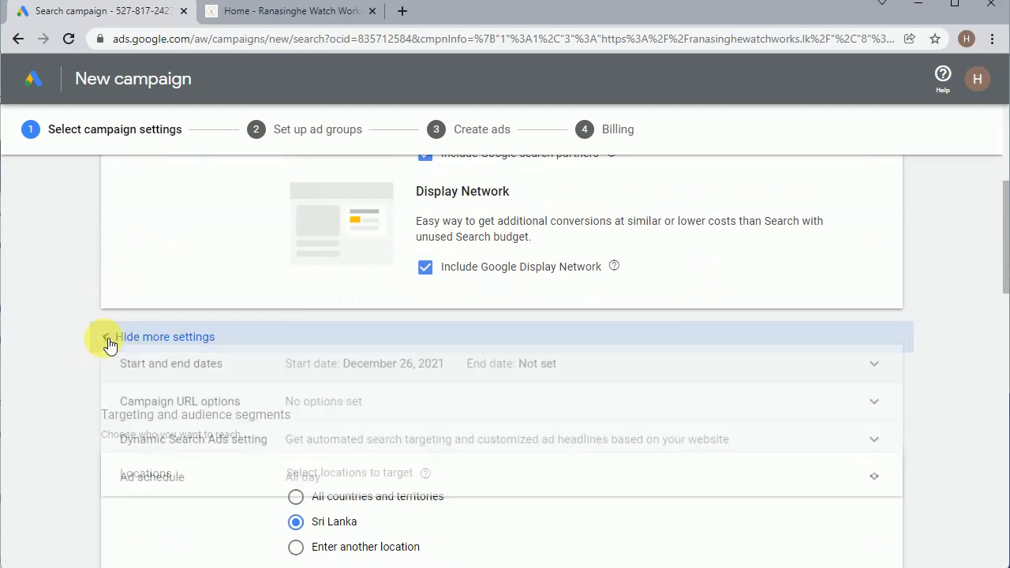
pyautogui.scroll(-1, 398, 385)
pyautogui.click(521, 301)
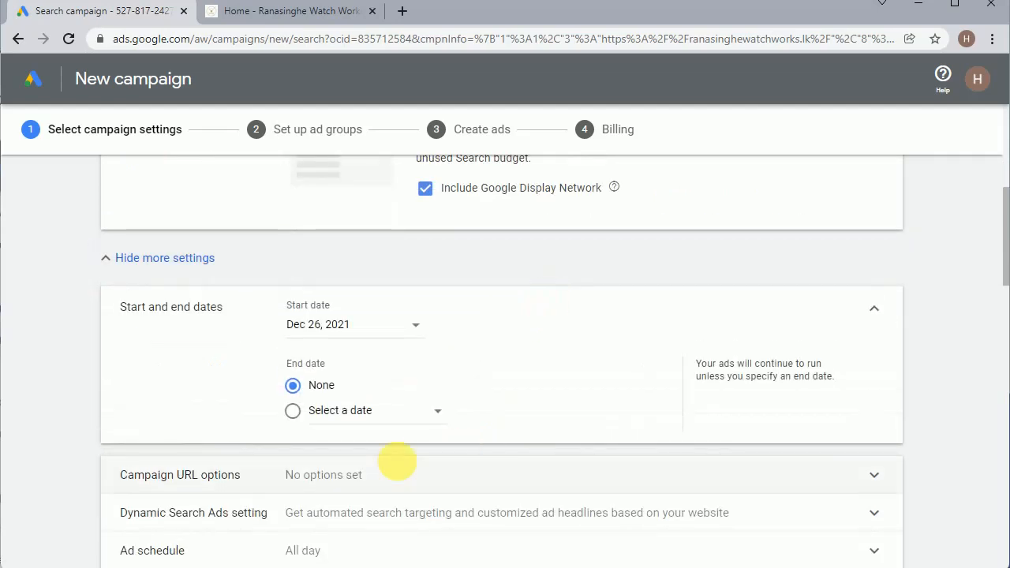
pyautogui.click(435, 411)
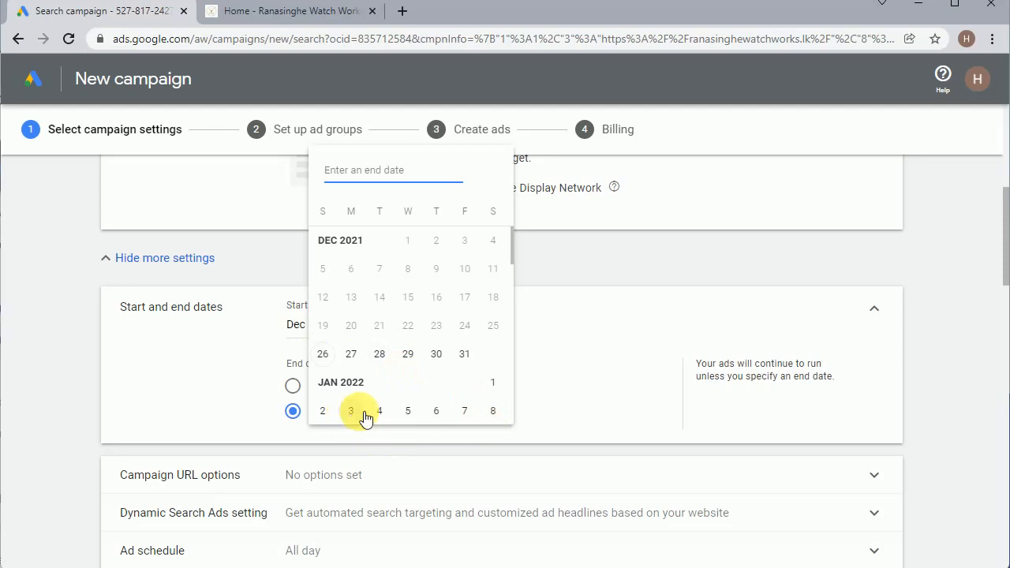
pyautogui.click(323, 411)
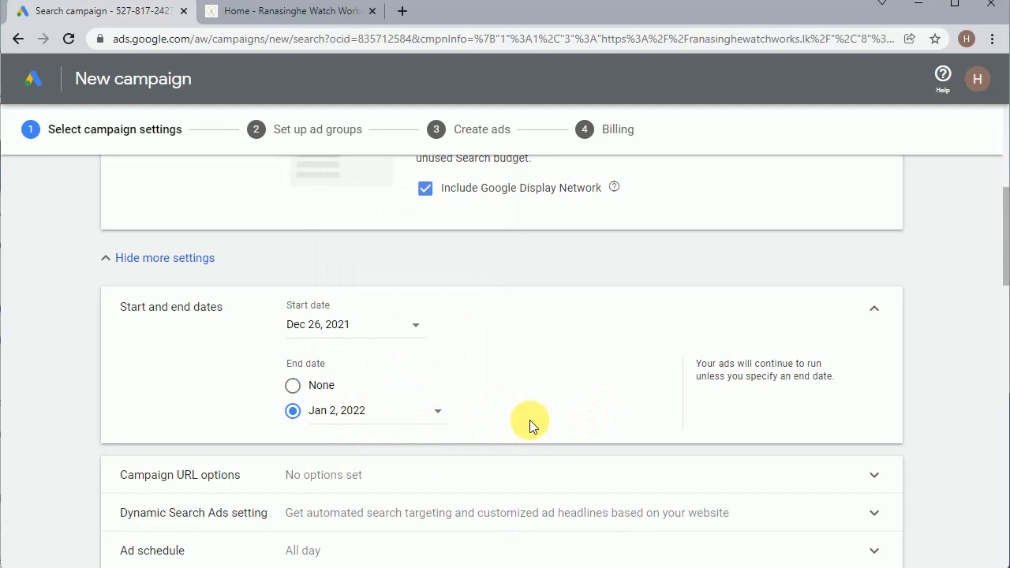
# - Expand the ad schedule, try limiting it to Mondays, and look through the available start times
pyautogui.scroll(-2, 530, 419)
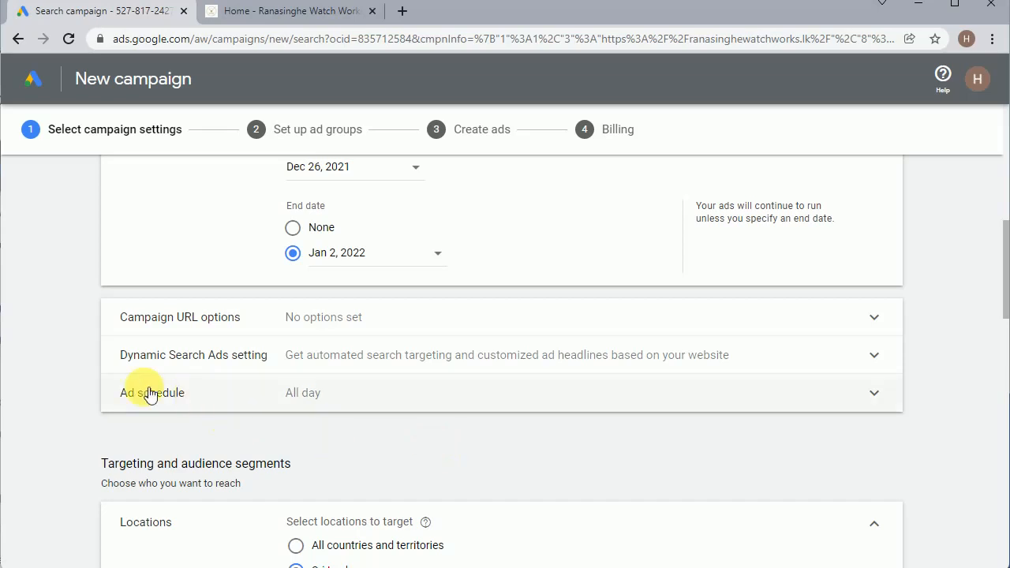
pyautogui.click(473, 393)
pyautogui.scroll(-1, 477, 394)
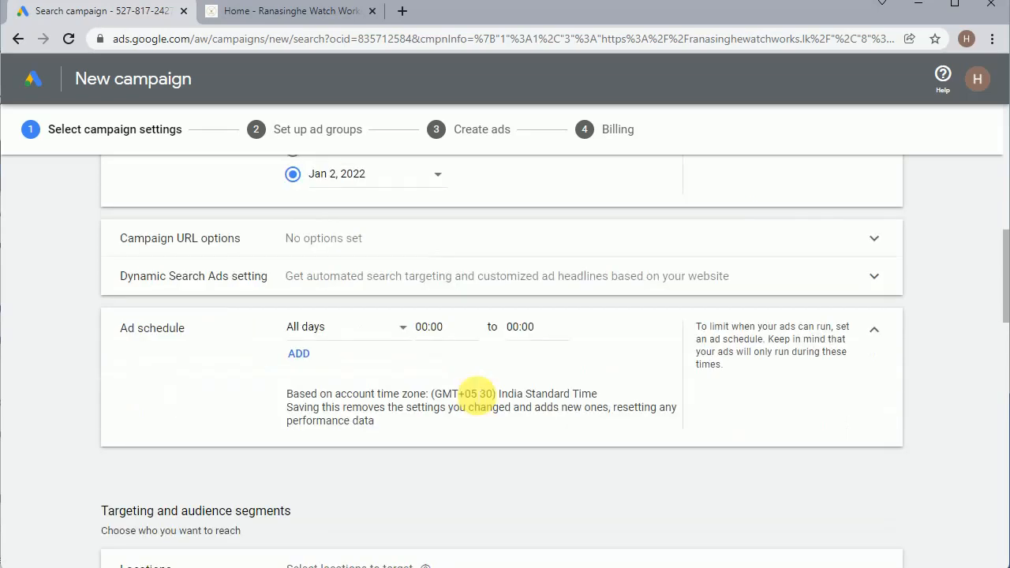
pyautogui.click(355, 330)
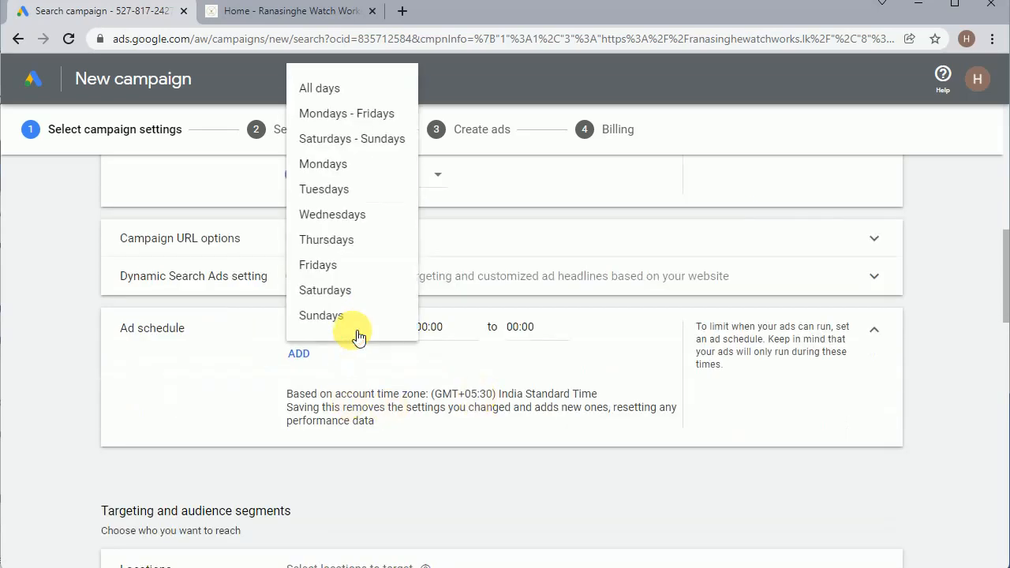
pyautogui.click(328, 164)
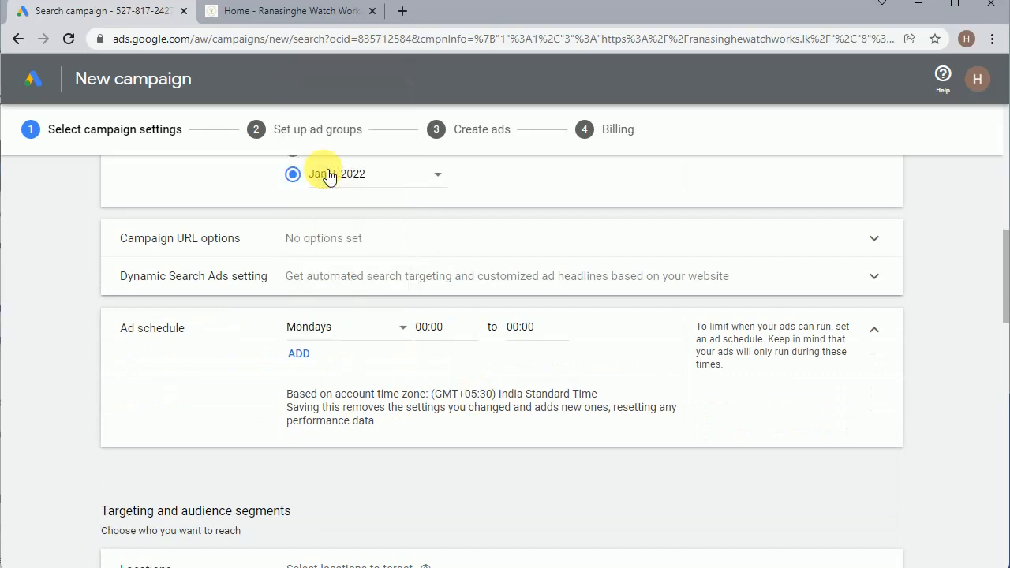
pyautogui.click(432, 332)
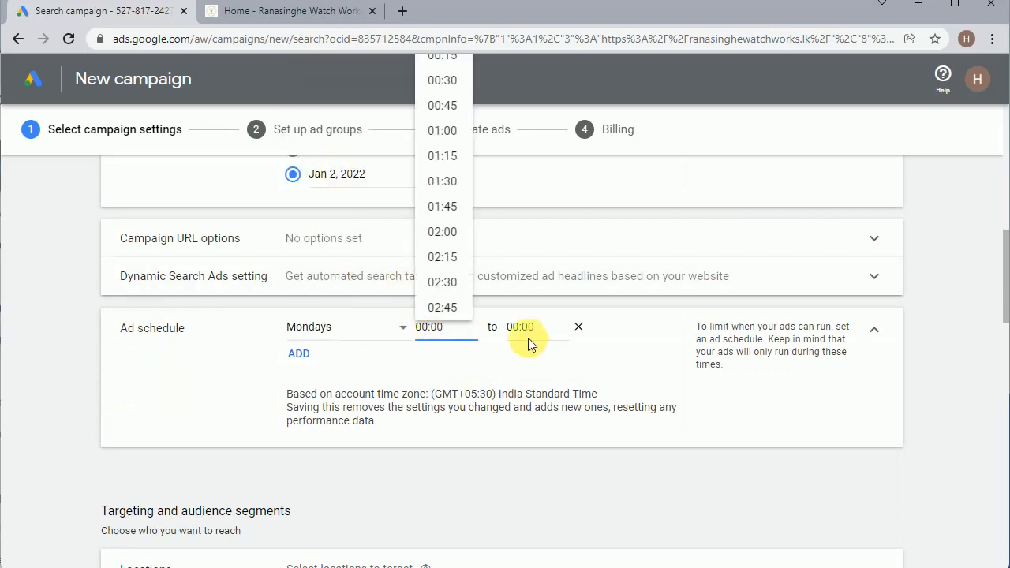
# - Try adding a second ad schedule row, remove it, and set the schedule back to All days
pyautogui.click(299, 354)
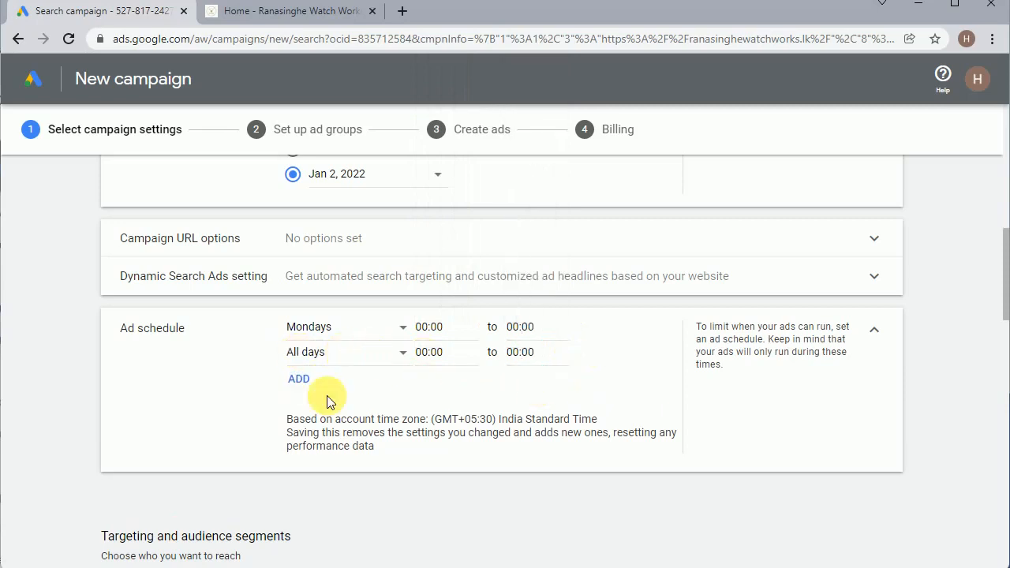
pyautogui.click(581, 353)
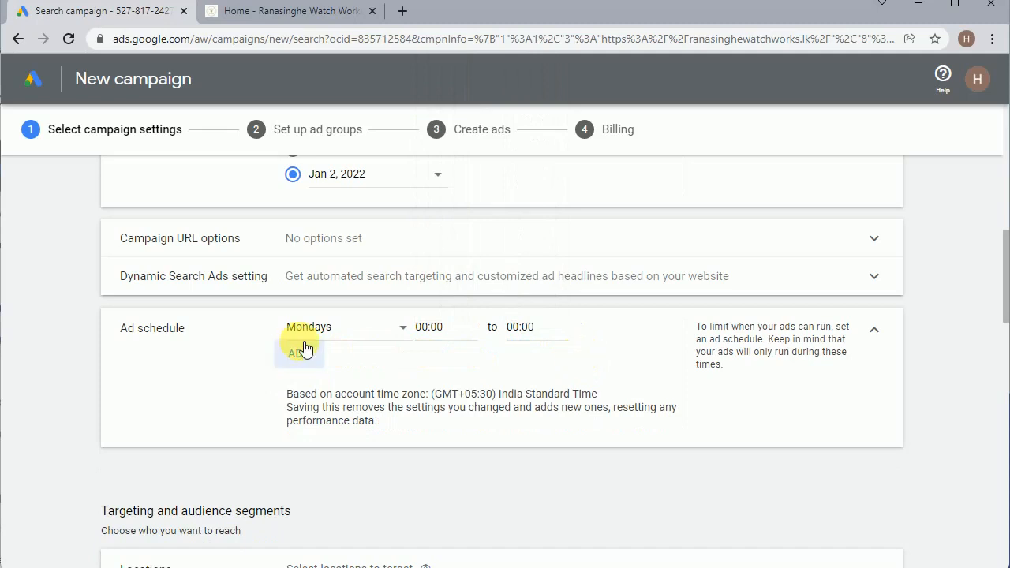
pyautogui.click(362, 328)
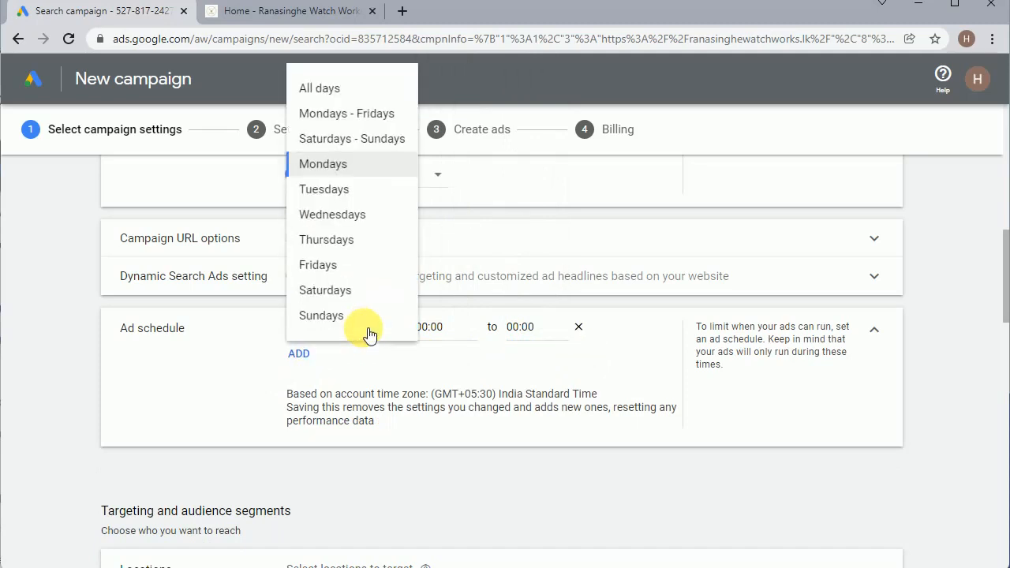
pyautogui.click(347, 86)
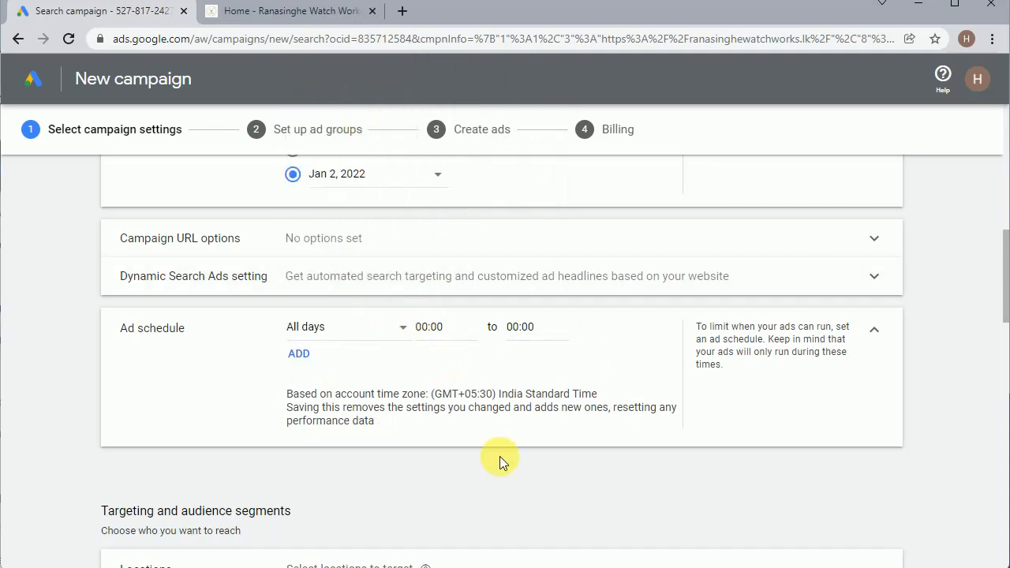
# - Check the store's website, and set the campaign's location target option to Presence: People in or regularly in your targeted locations
pyautogui.scroll(-4, 500, 460)
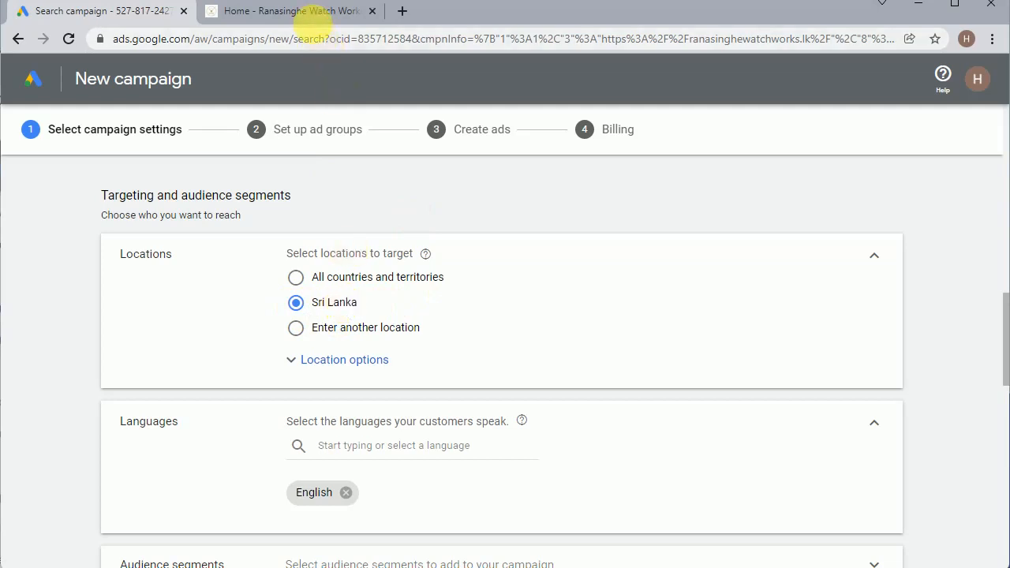
pyautogui.click(313, 14)
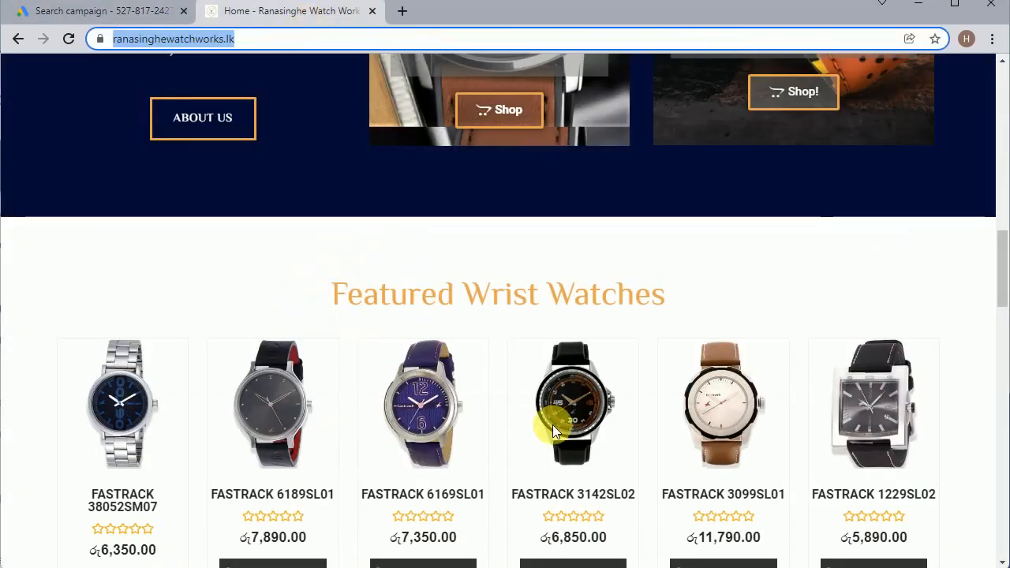
pyautogui.click(113, 10)
pyautogui.click(296, 359)
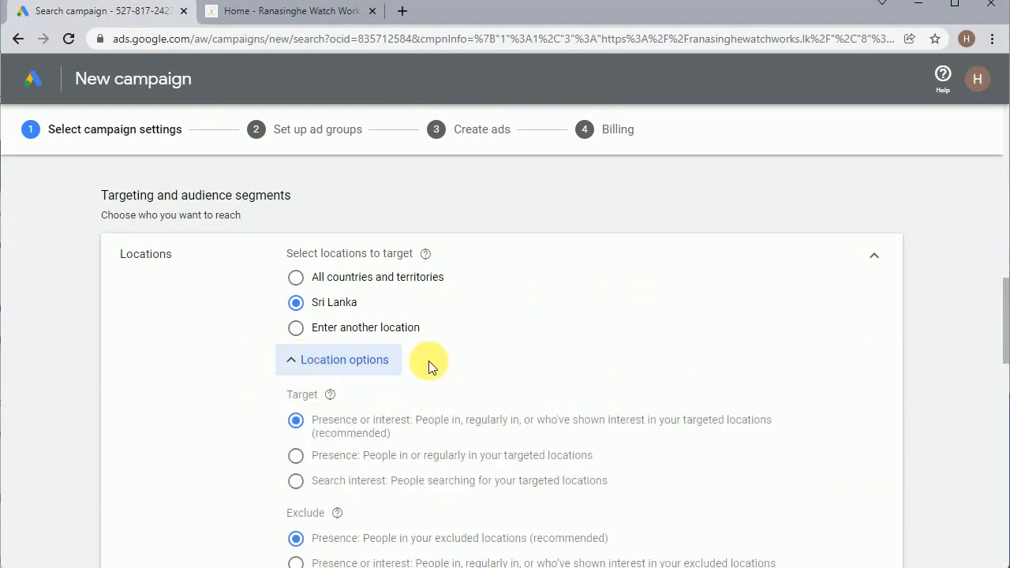
pyautogui.click(306, 459)
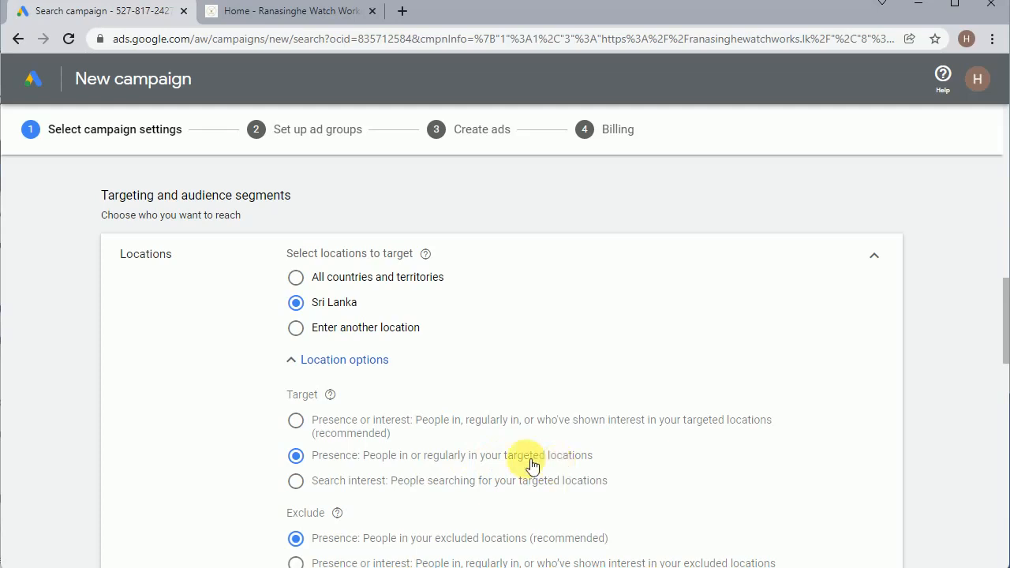
# - Review the exclusion and language settings, and set the campaign's average daily budget to $20
pyautogui.scroll(-2, 439, 428)
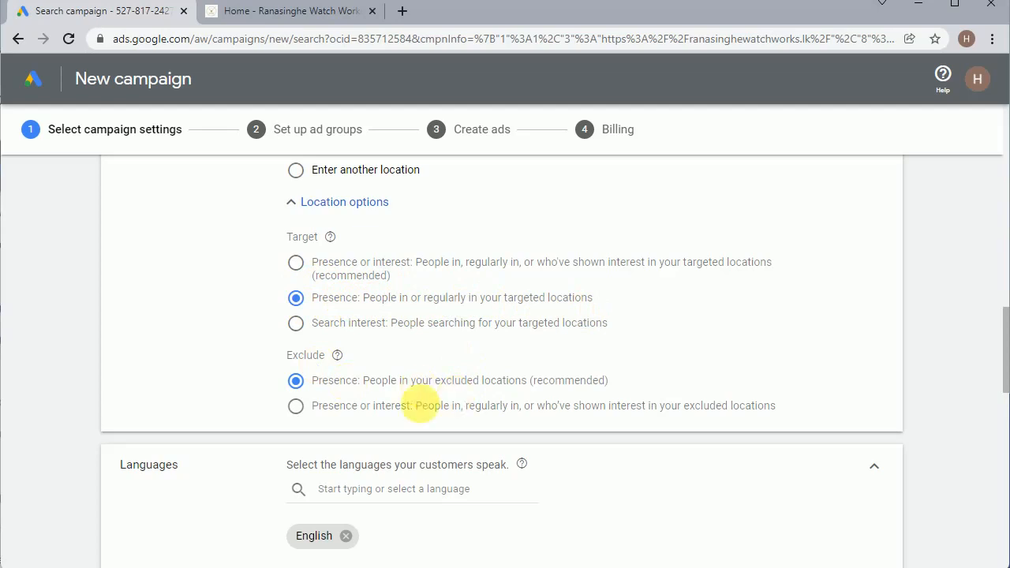
pyautogui.scroll(3, 406, 414)
pyautogui.scroll(-7, 400, 406)
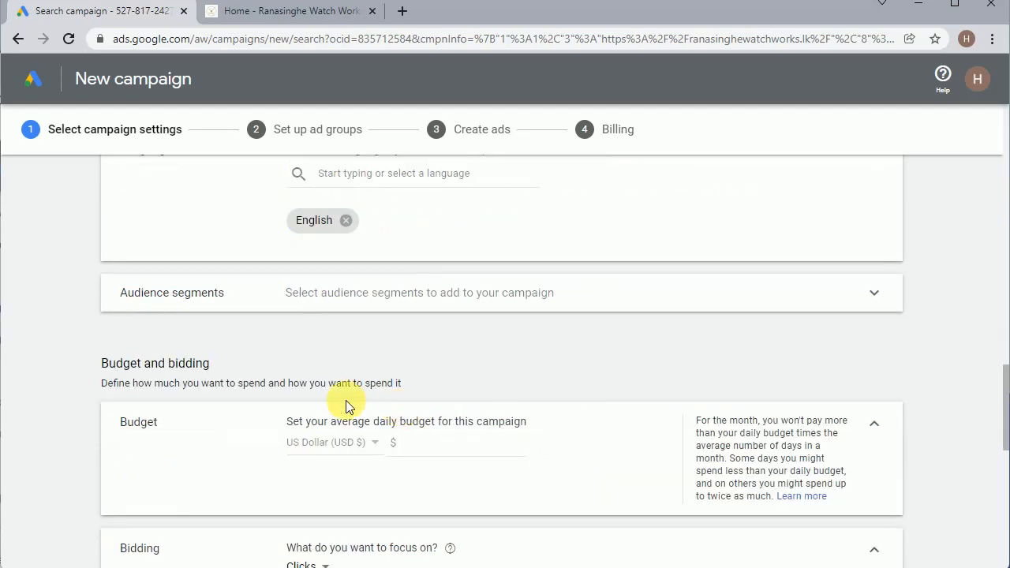
pyautogui.scroll(1, 300, 345)
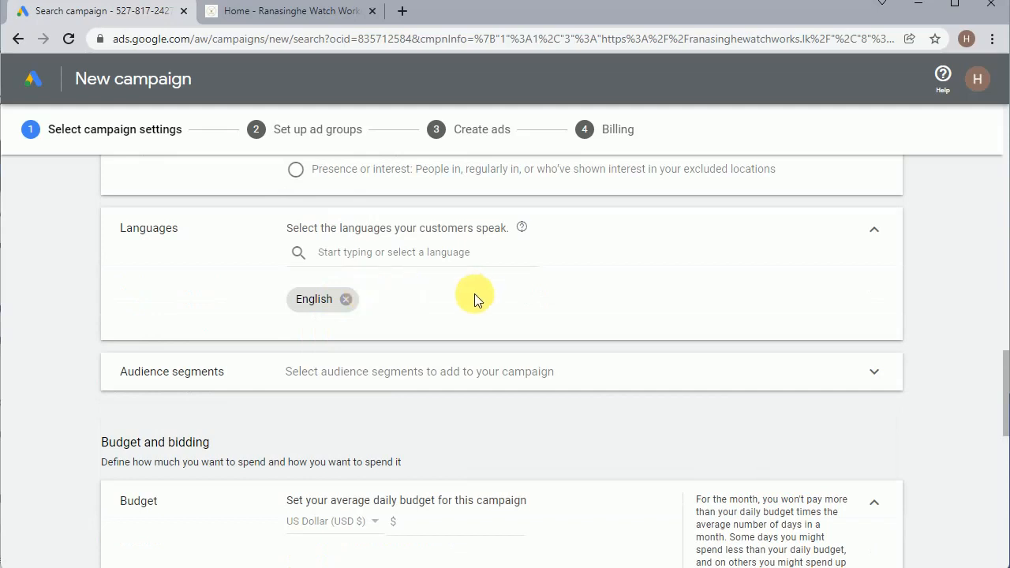
pyautogui.scroll(-3, 435, 383)
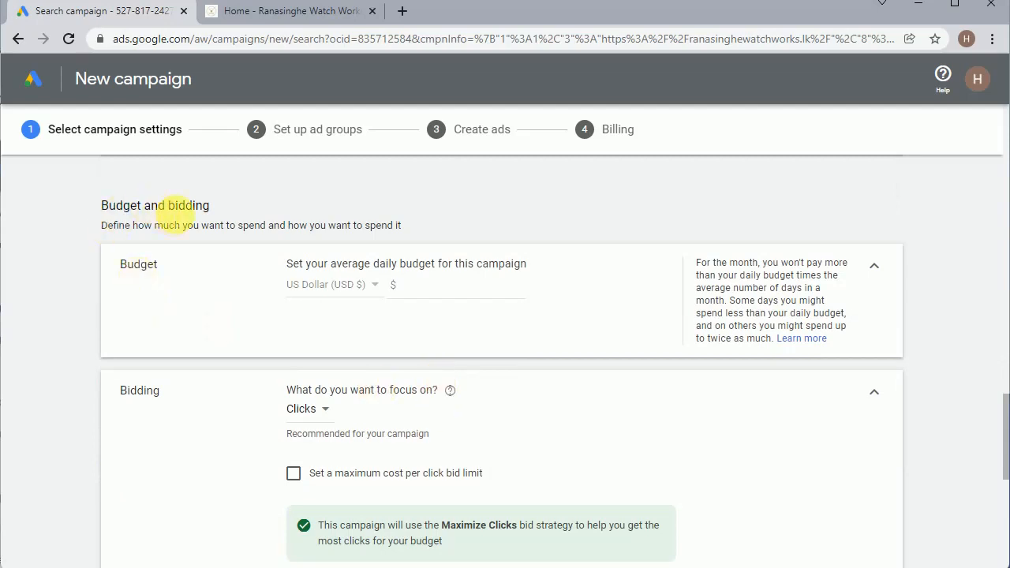
pyautogui.click(420, 290)
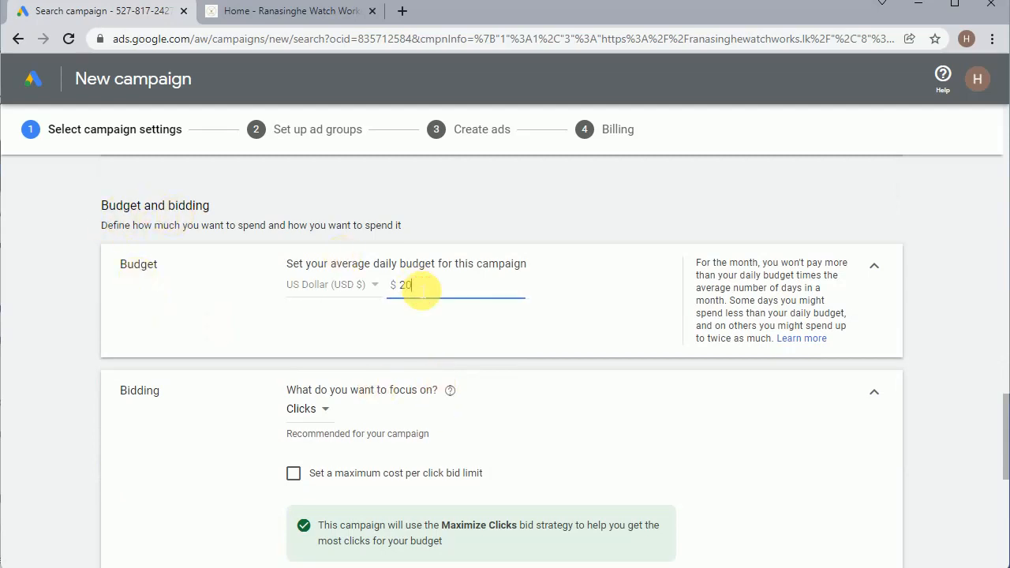
pyautogui.click(420, 328)
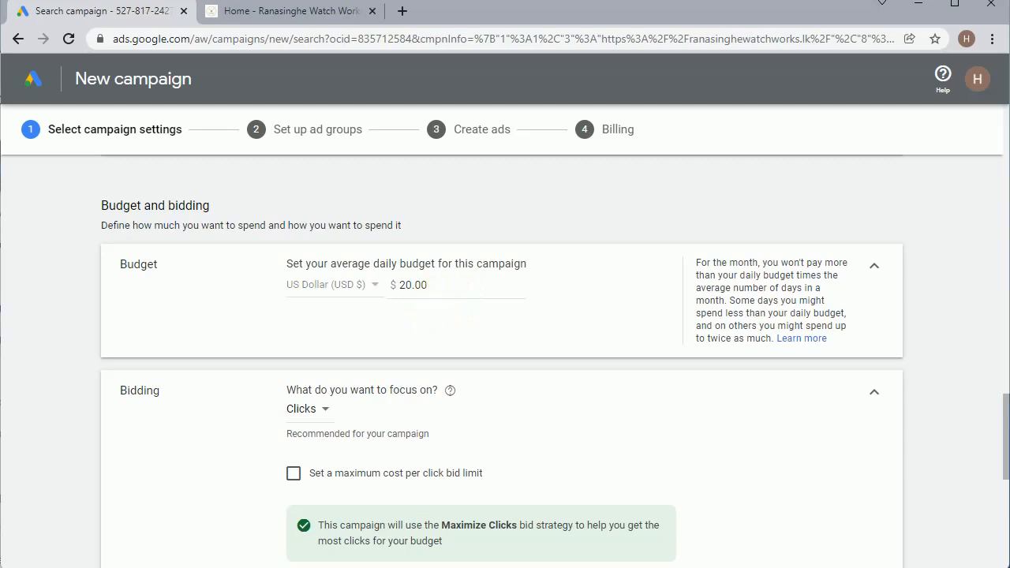
# - Review the bidding focus choices and select Clicks as the campaign's focus
pyautogui.scroll(-2, 505, 393)
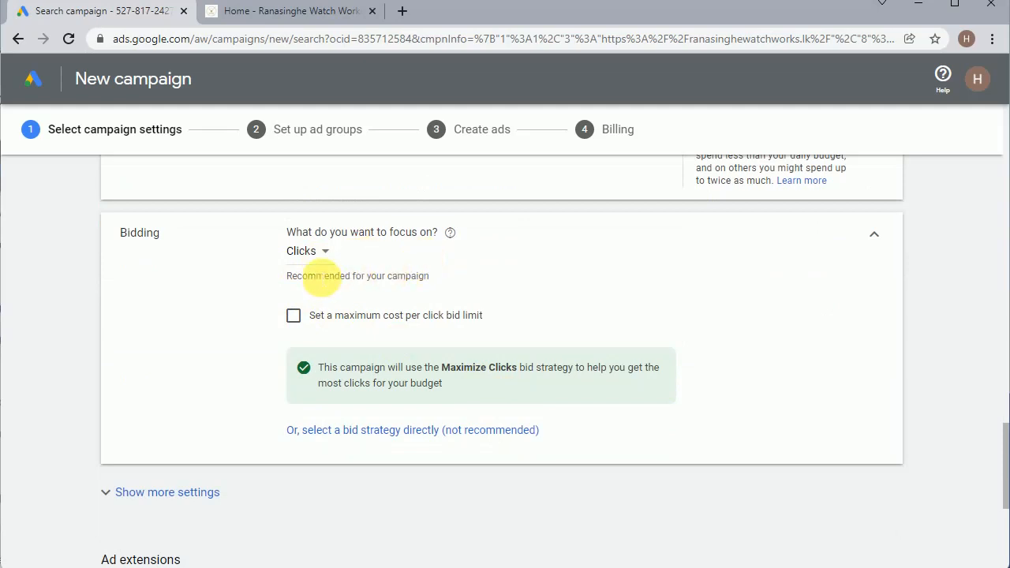
pyautogui.click(327, 254)
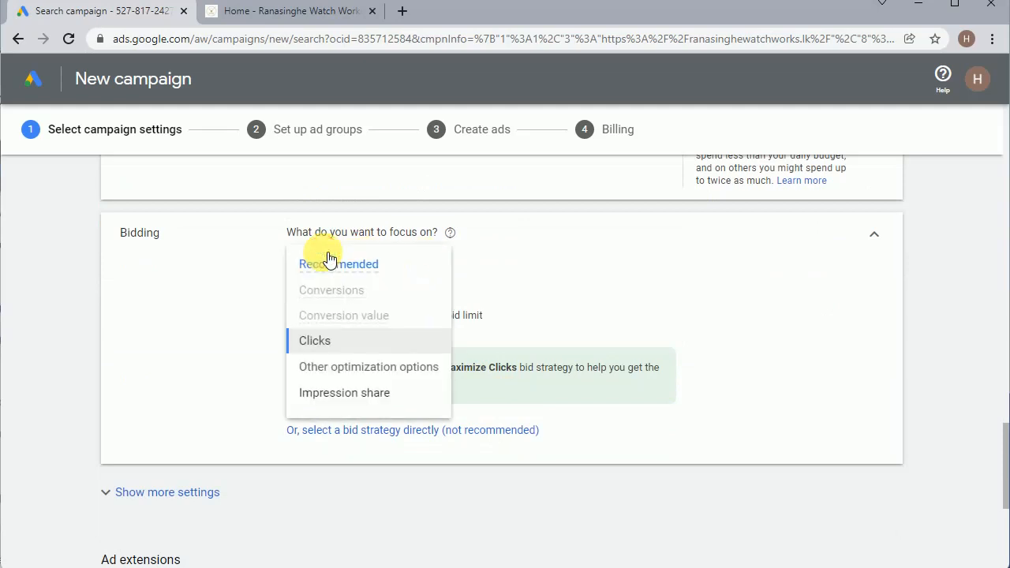
pyautogui.click(325, 347)
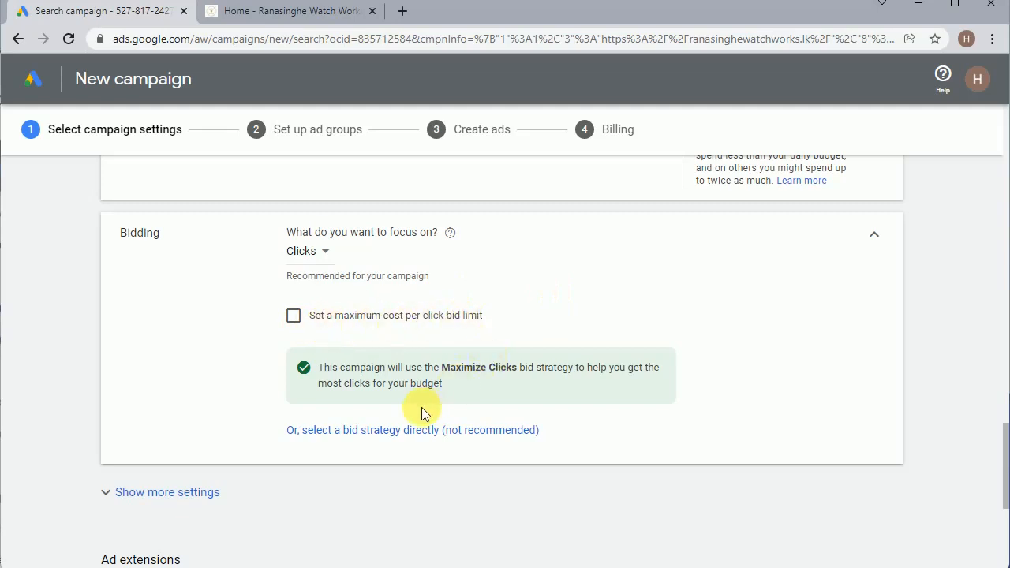
# - Expand the additional bidding settings, review them with the ad extensions, and save the campaign settings to continue to ad group setup
pyautogui.scroll(-1, 585, 395)
pyautogui.scroll(-2, 585, 394)
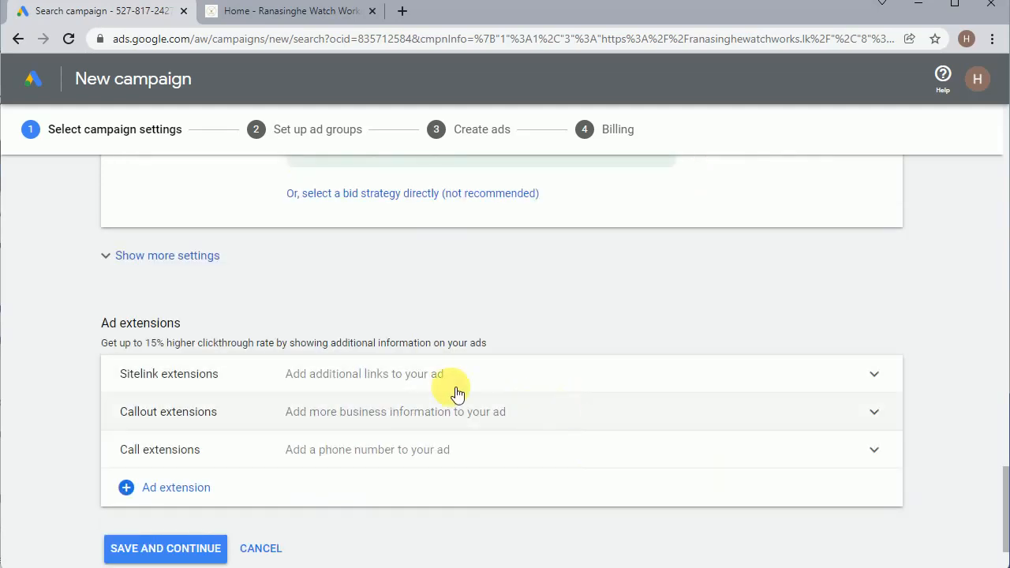
pyautogui.scroll(2, 628, 404)
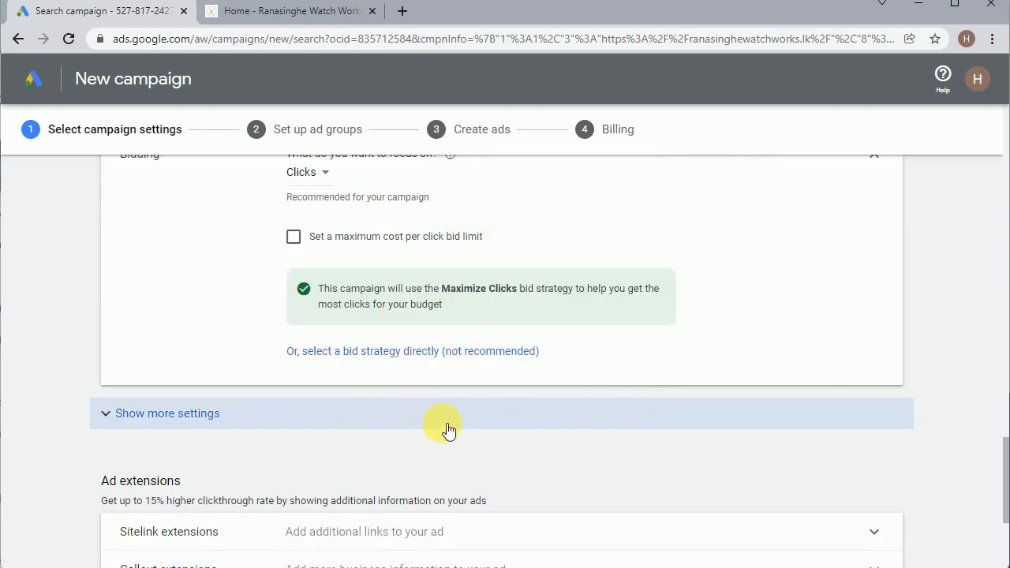
pyautogui.click(130, 415)
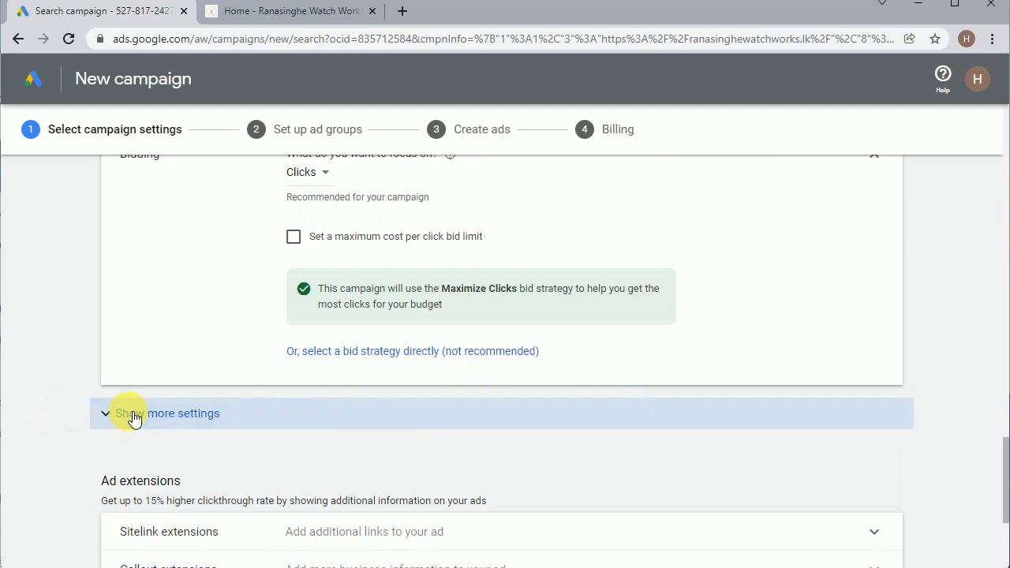
pyautogui.scroll(-2, 428, 416)
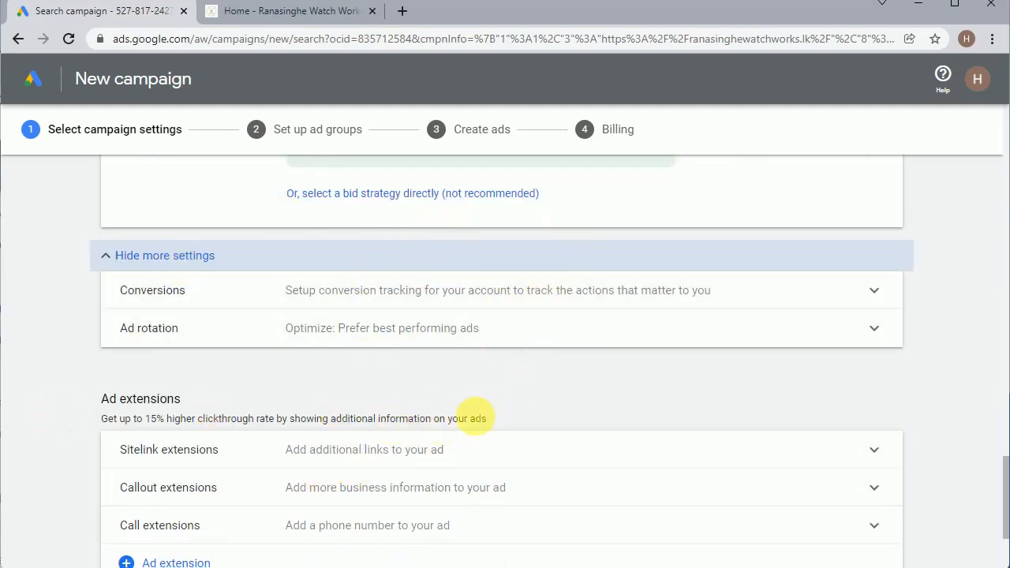
pyautogui.scroll(-2, 512, 400)
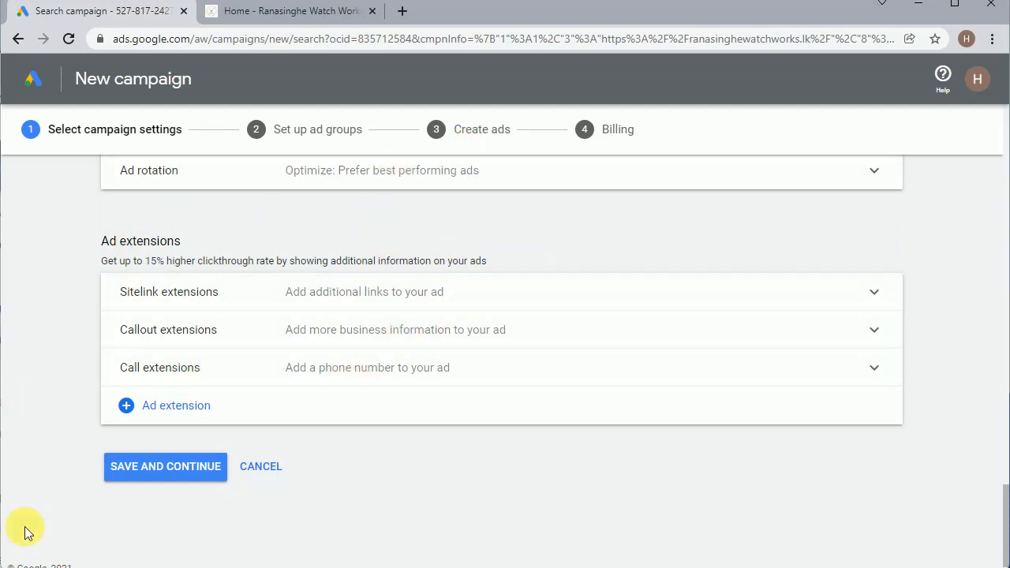
pyautogui.click(162, 470)
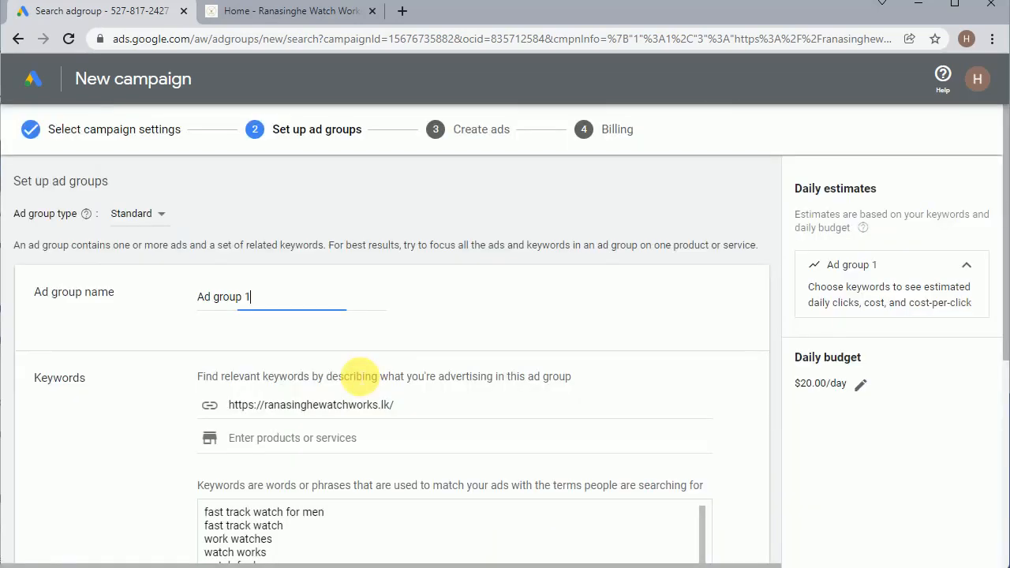
# - Rename the ad group as "wrist watch group"
pyautogui.moveTo(254, 304); pyautogui.dragTo(146, 297)
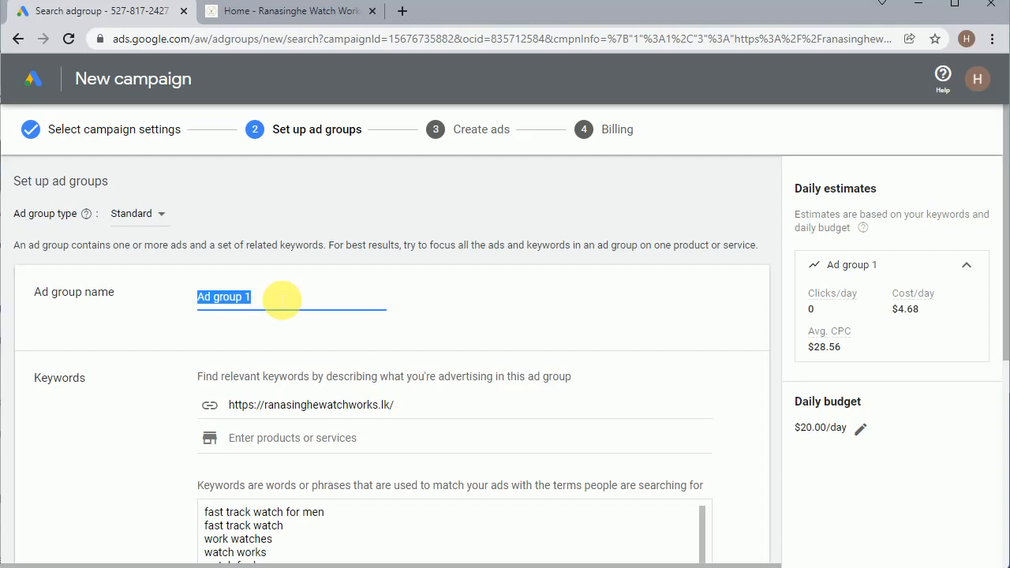
pyautogui.write('wrist watch')
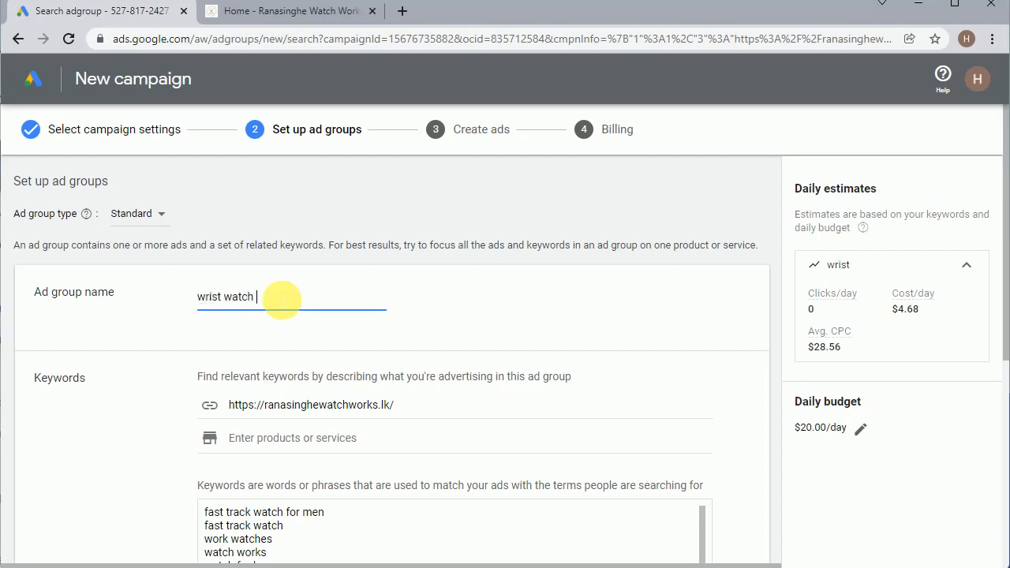
pyautogui.write(' group')
pyautogui.click(548, 318)
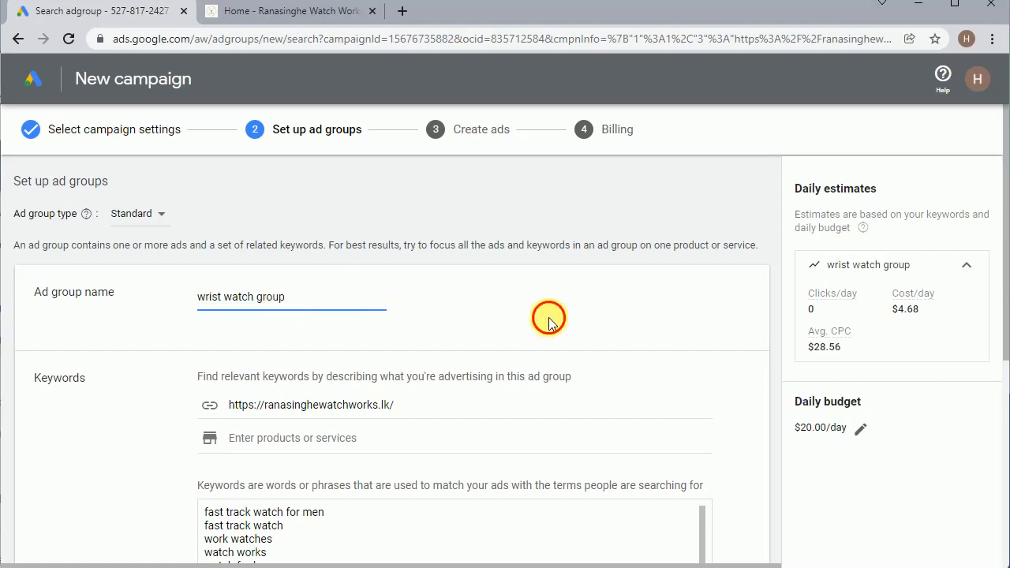
# - Switch to the Ranasinghe watch works website, open its watch shop, and examine the brands in the Male watches category
pyautogui.scroll(-2, 548, 319)
pyautogui.click(289, 20)
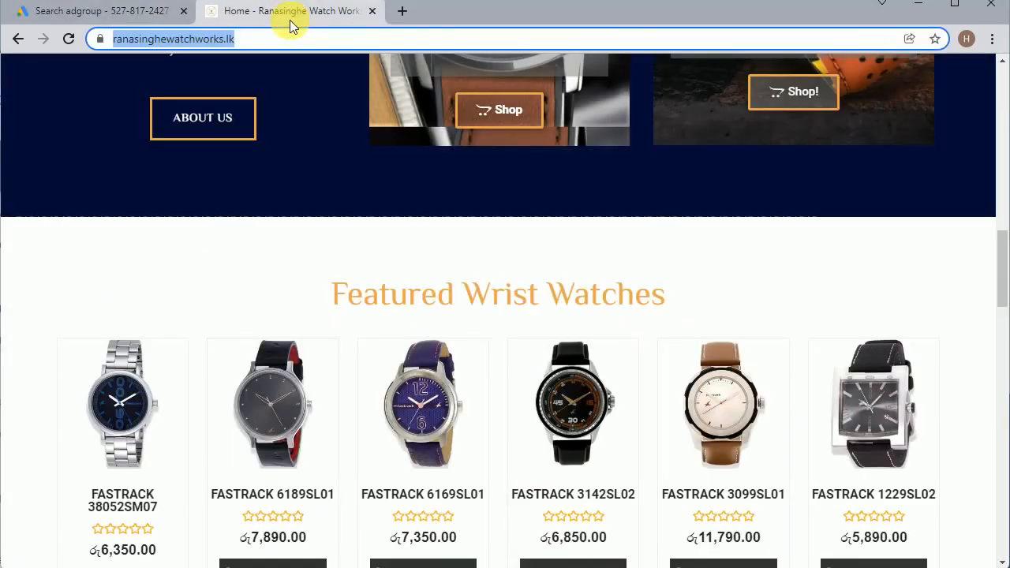
pyautogui.scroll(10, 398, 356)
pyautogui.scroll(5, 399, 357)
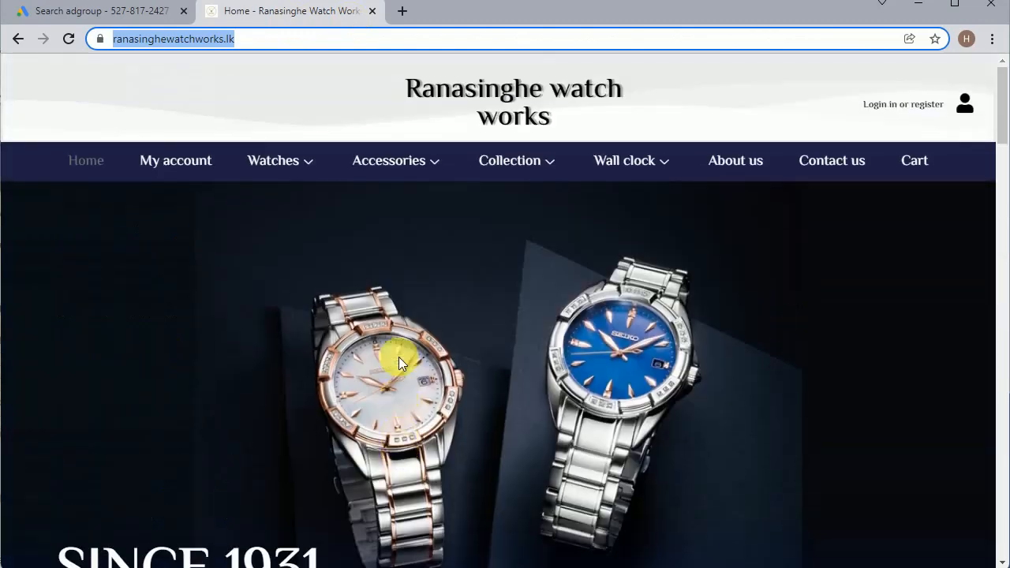
pyautogui.moveTo(292, 162)
pyautogui.click(290, 211)
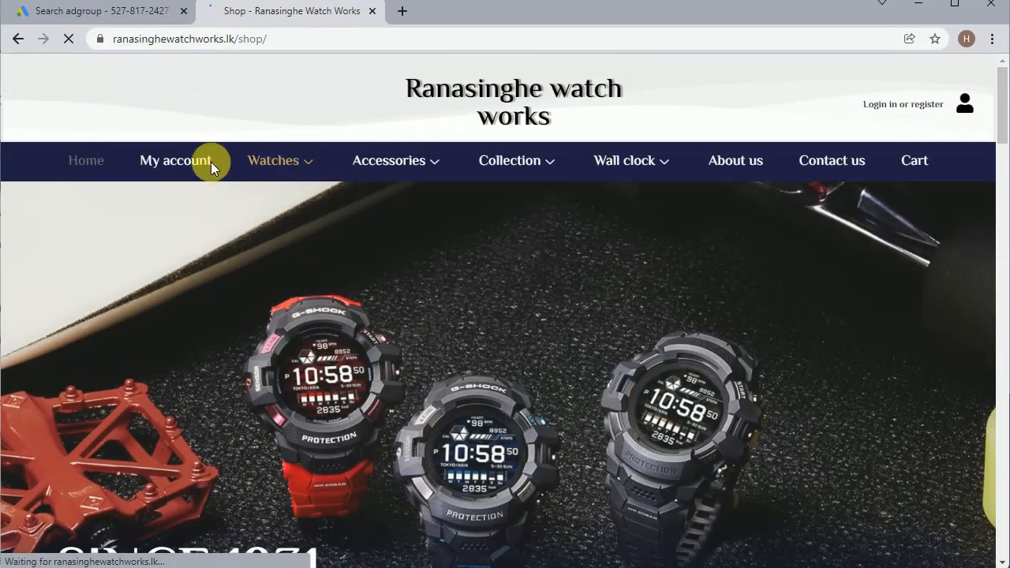
pyautogui.moveTo(278, 166)
pyautogui.moveTo(298, 208)
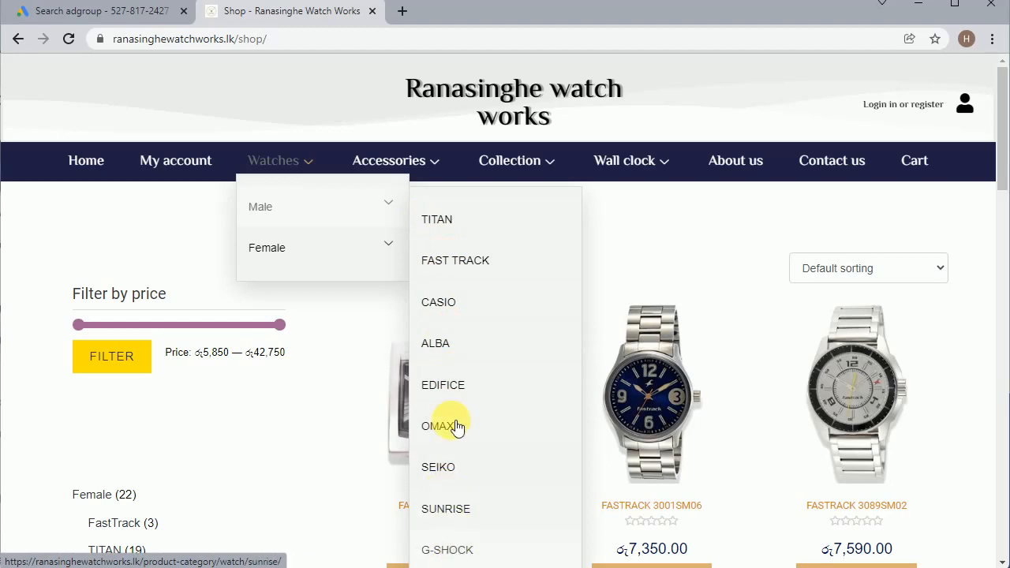
# - Return to the Google Ads campaign and examine the keywords suggested from the website URL along with the daily estimates
pyautogui.click(115, 14)
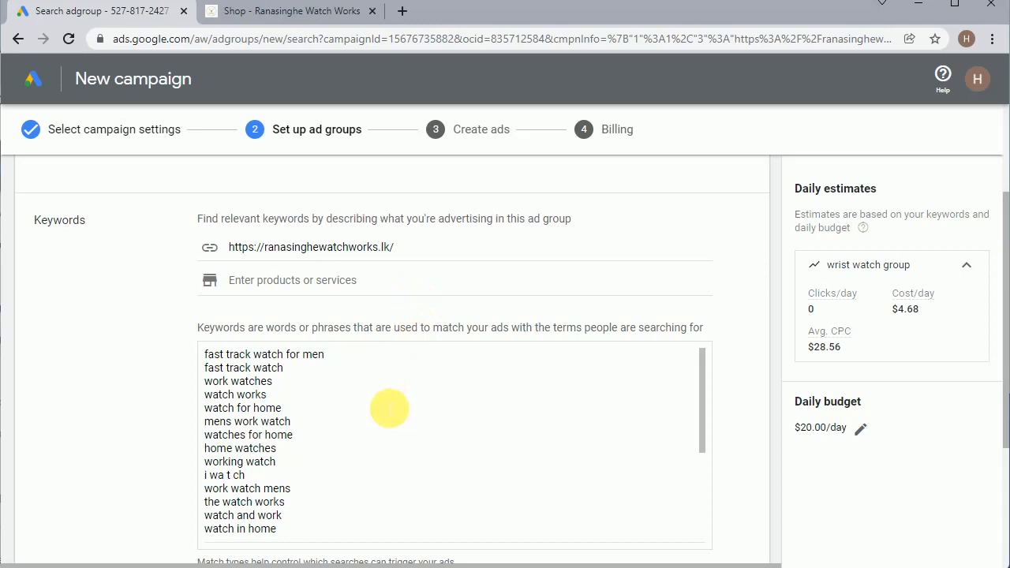
pyautogui.moveTo(412, 249); pyautogui.dragTo(221, 247)
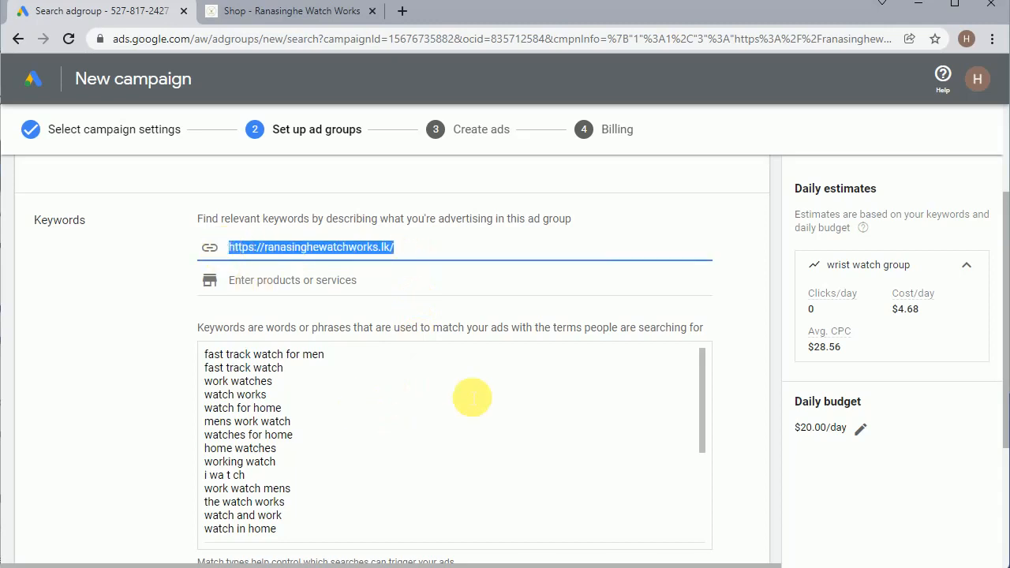
pyautogui.scroll(-2, 340, 430)
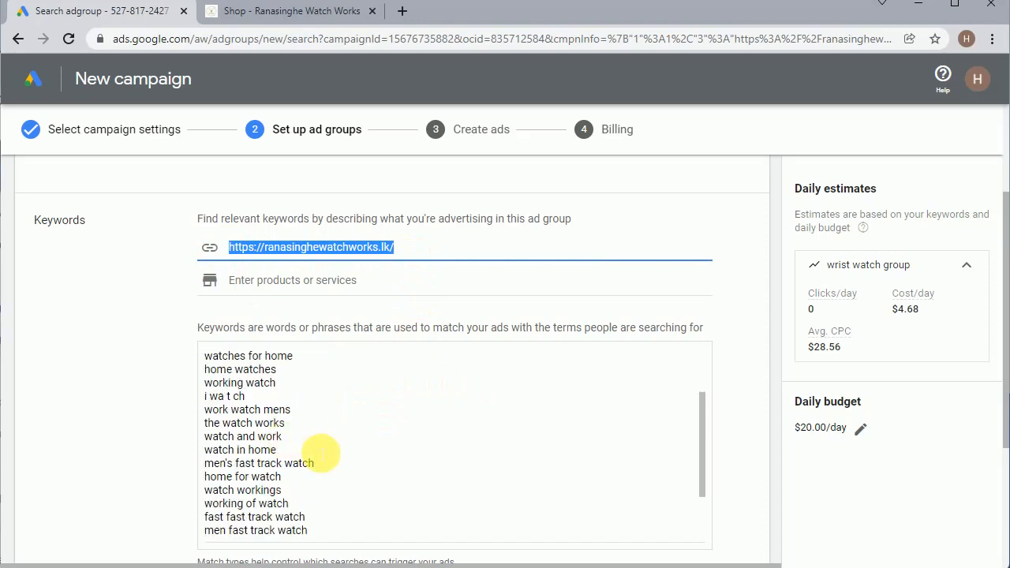
pyautogui.scroll(2, 322, 450)
pyautogui.scroll(1, 361, 394)
pyautogui.scroll(-3, 484, 462)
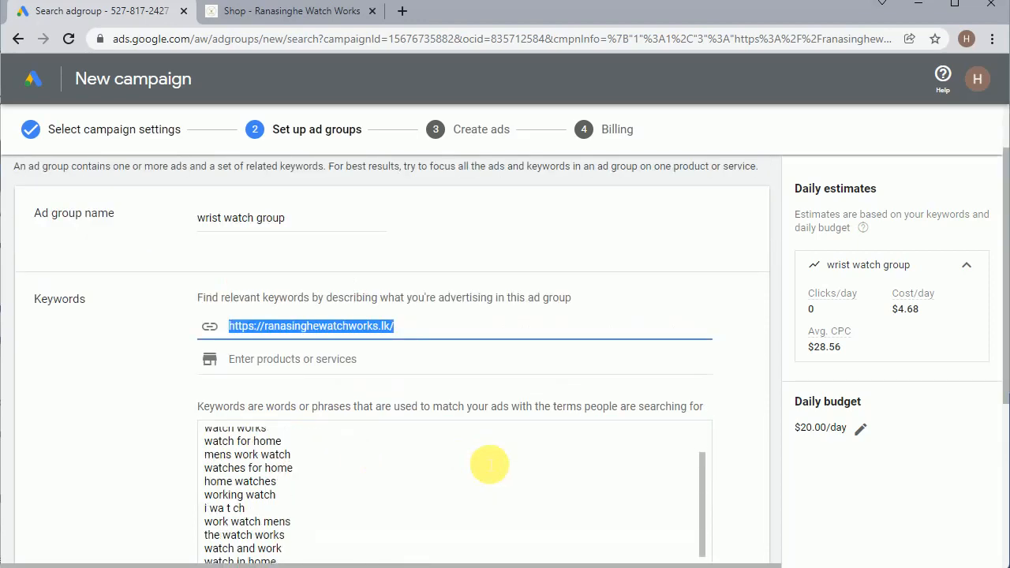
pyautogui.click(337, 497)
pyautogui.scroll(-3, 334, 442)
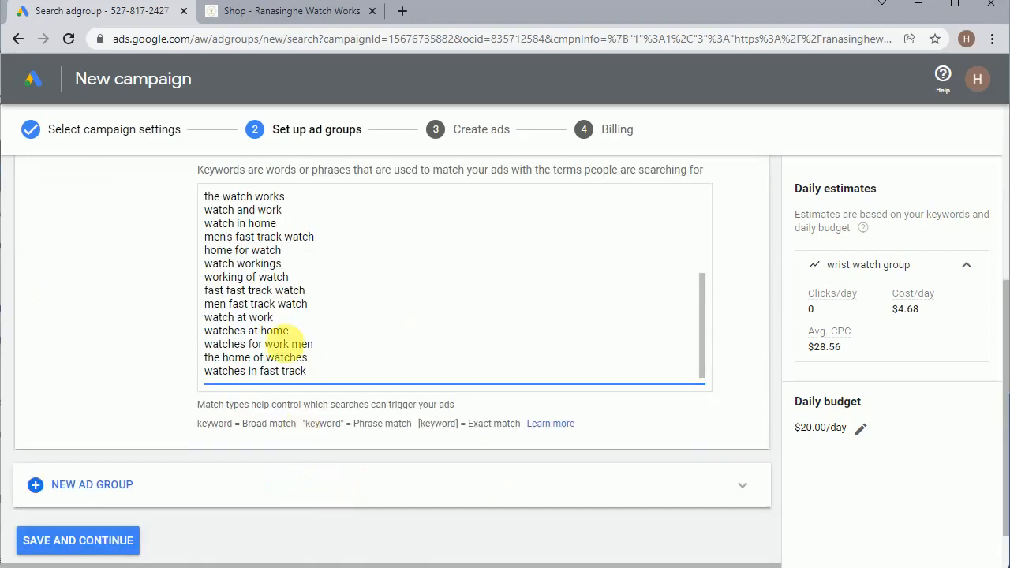
pyautogui.scroll(2, 300, 339)
pyautogui.scroll(2, 237, 315)
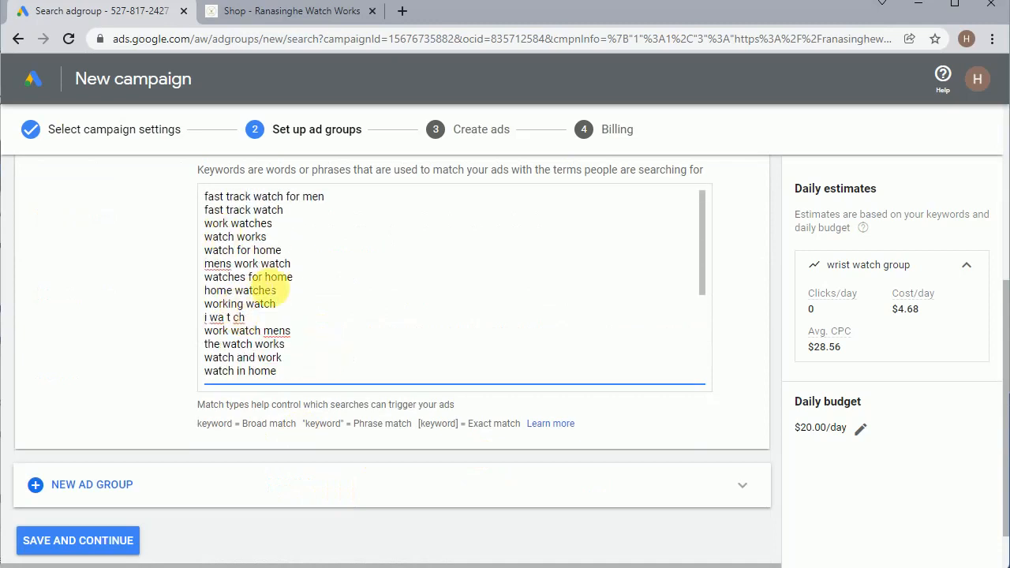
pyautogui.scroll(2, 260, 280)
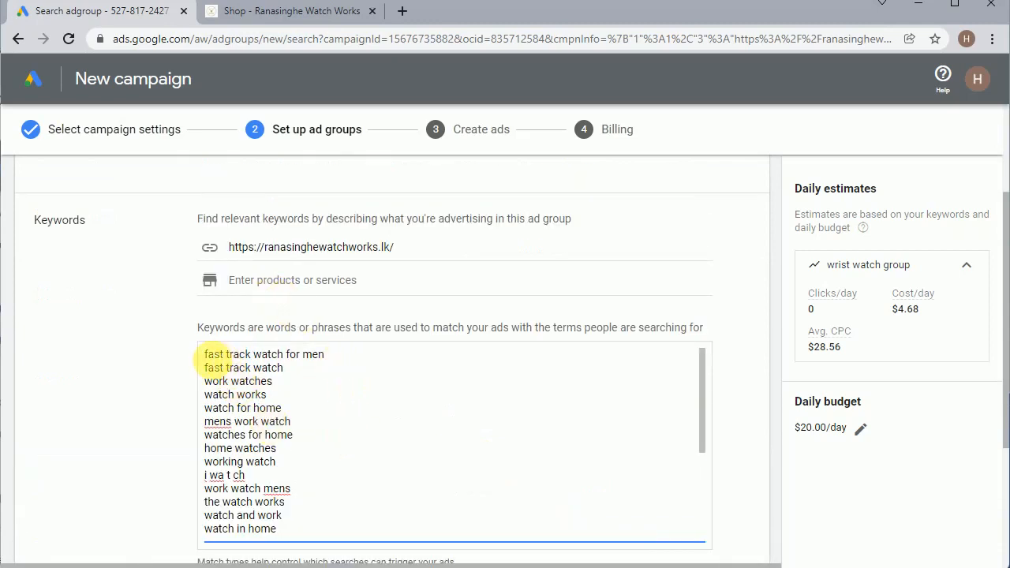
pyautogui.moveTo(203, 354); pyautogui.dragTo(343, 531)
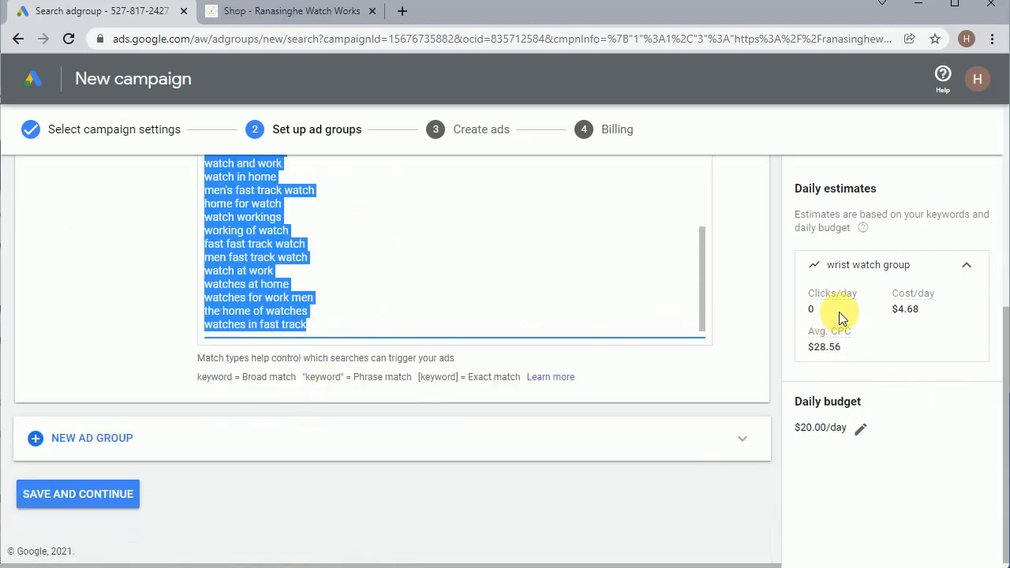
pyautogui.scroll(2, 894, 441)
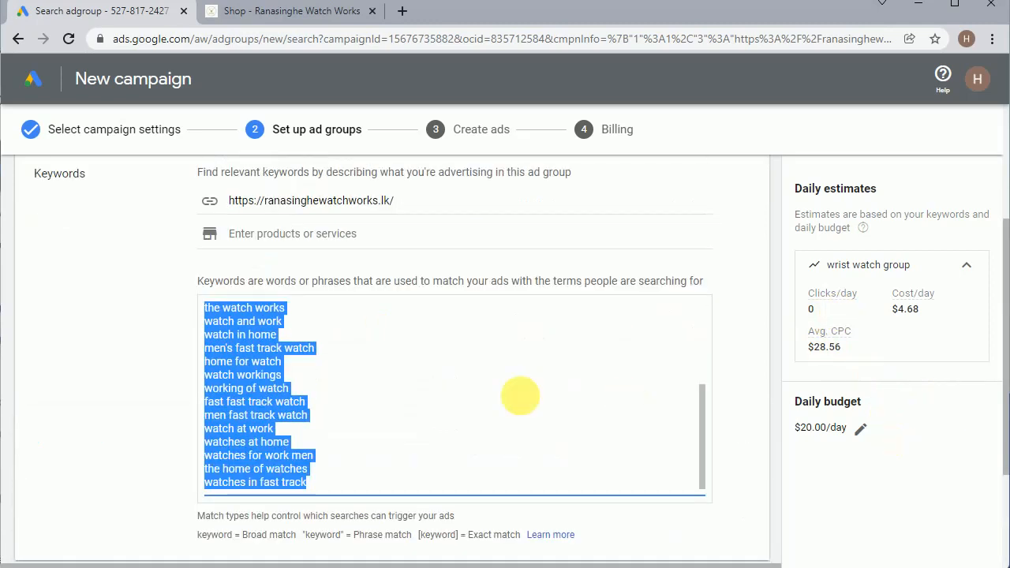
# - Enter "Titan Wrist Watch" as the product or service and replace the current keywords with the related suggestions
pyautogui.scroll(3, 521, 400)
pyautogui.click(261, 237)
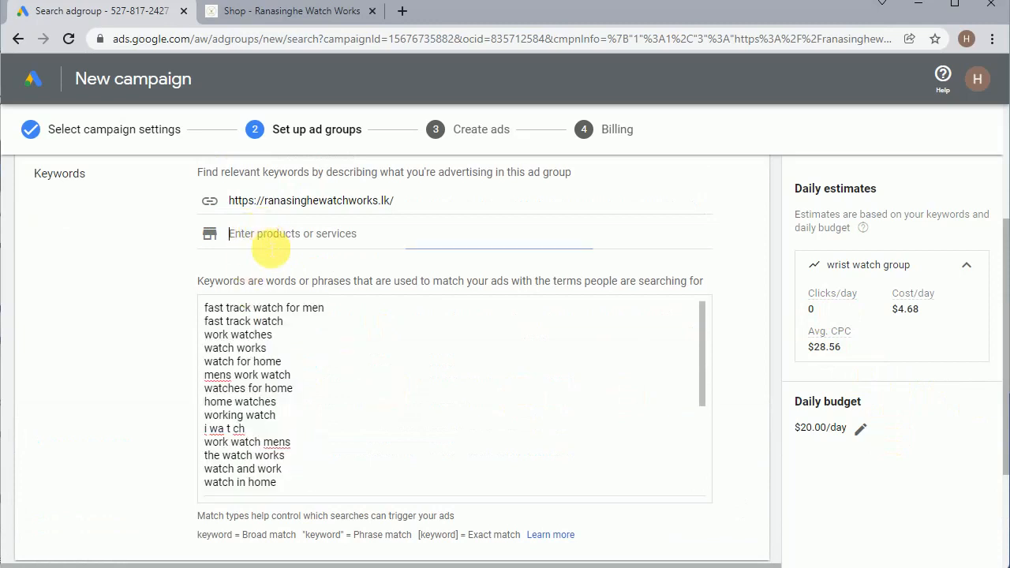
pyautogui.write('Titan Wrist Wa')
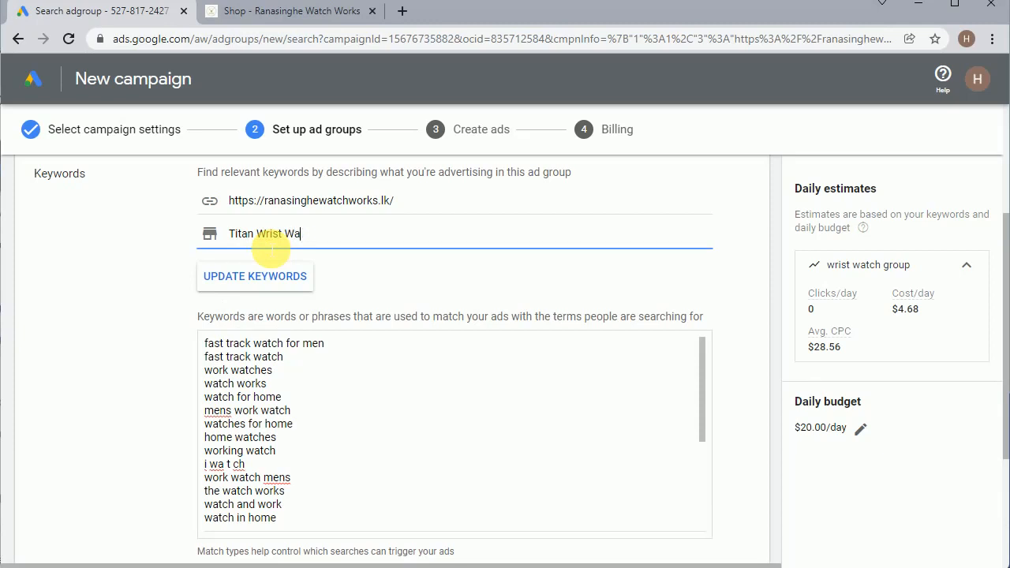
pyautogui.write('tch')
pyautogui.click(276, 275)
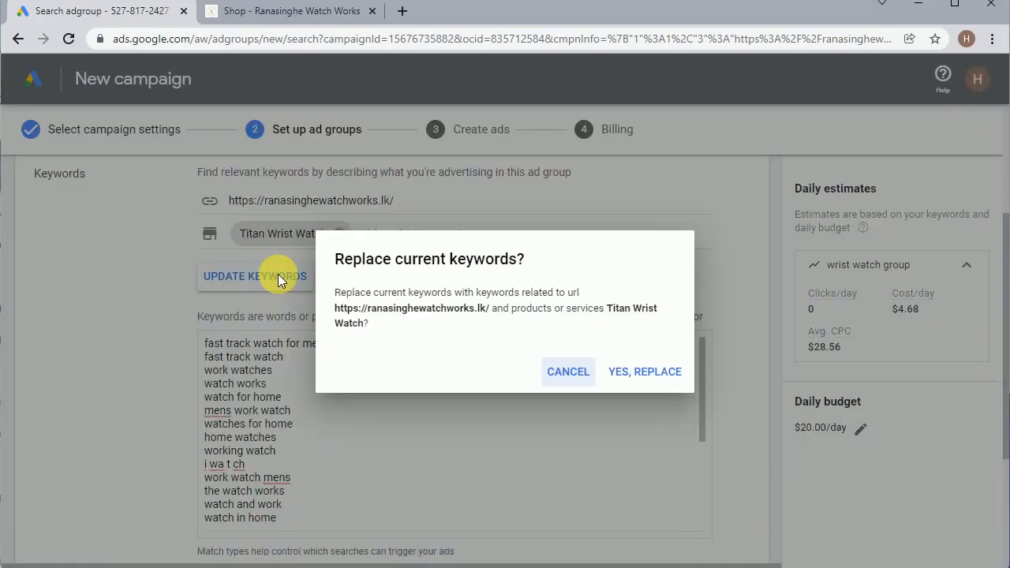
pyautogui.click(667, 375)
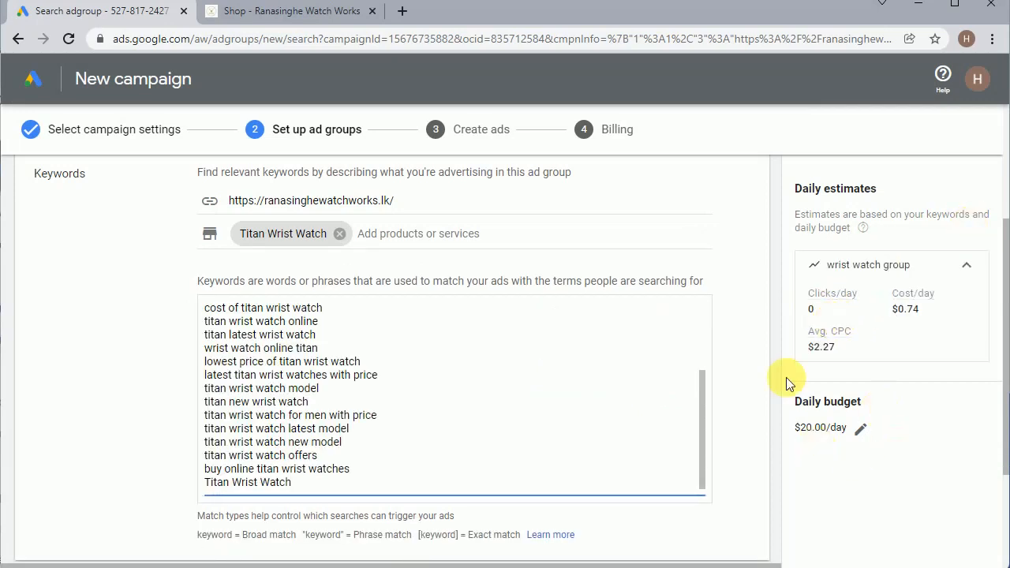
# - Add "Wrist Watch" to the products or services and replace the current keywords with the updated suggestions
pyautogui.click(409, 233)
pyautogui.write('Wrist Watch')
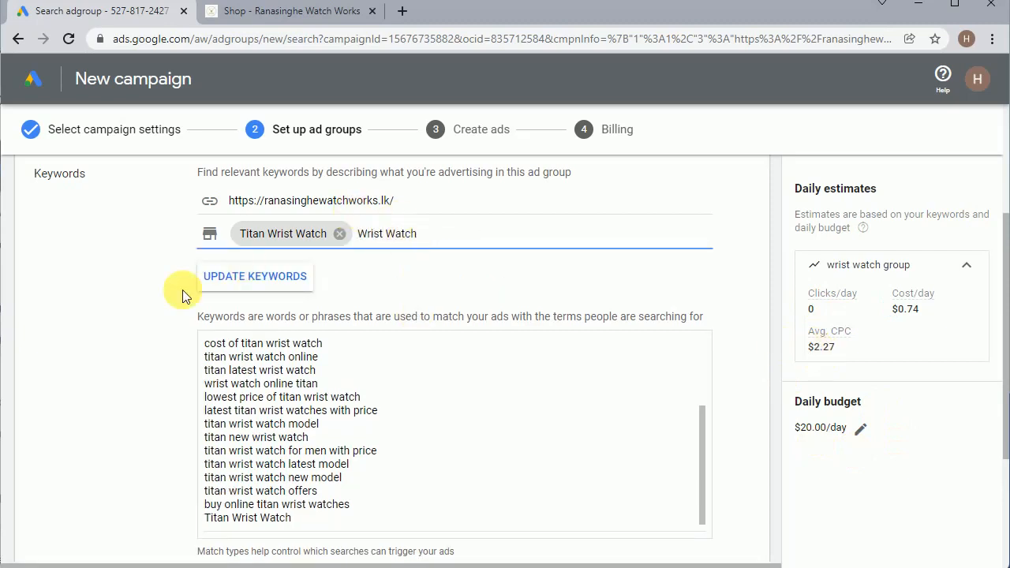
pyautogui.click(225, 277)
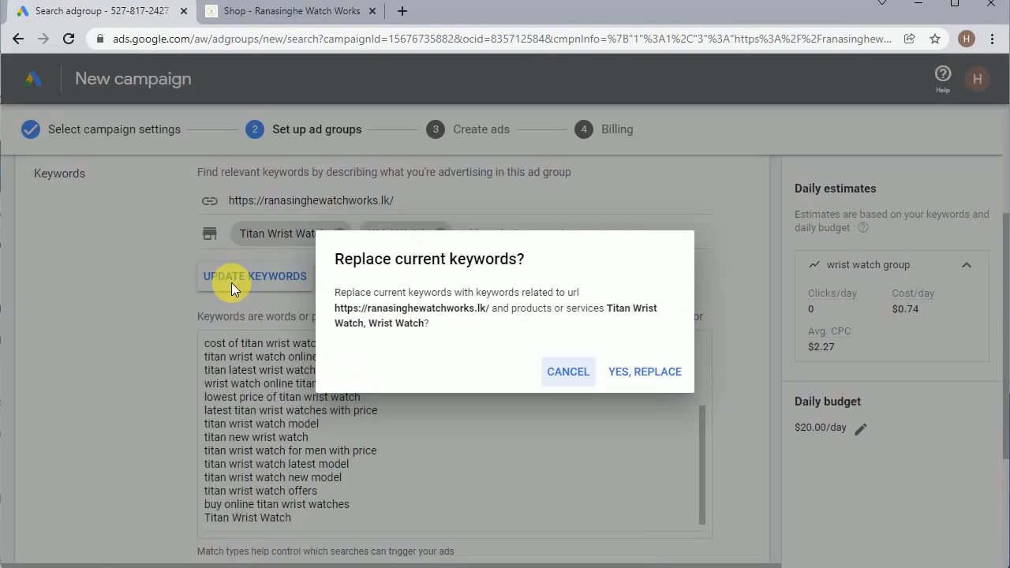
pyautogui.click(647, 380)
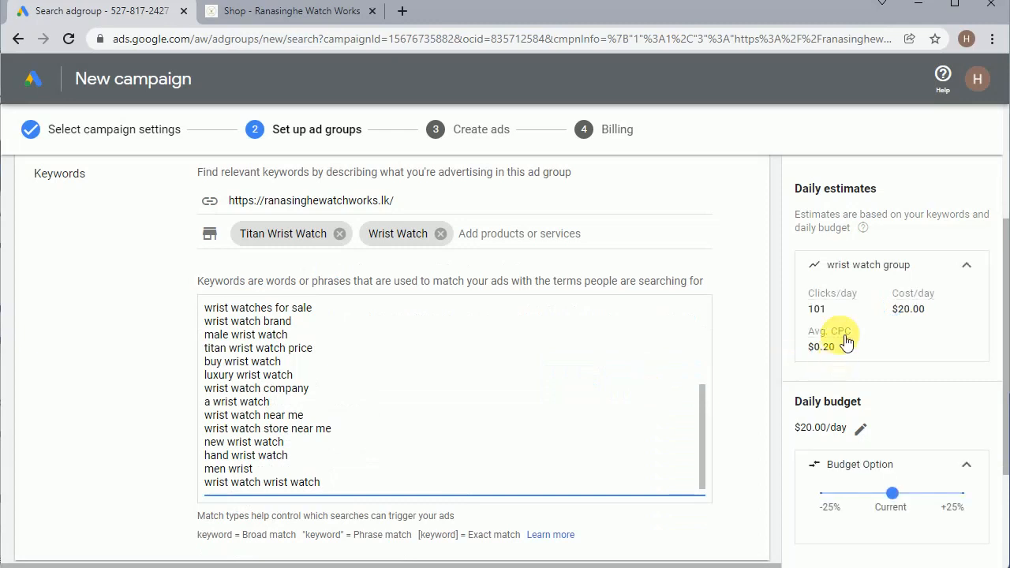
# - Remove "Titan Wrist Watch" from the products or services and replace the keywords with those based on the remaining product
pyautogui.moveTo(846, 341)
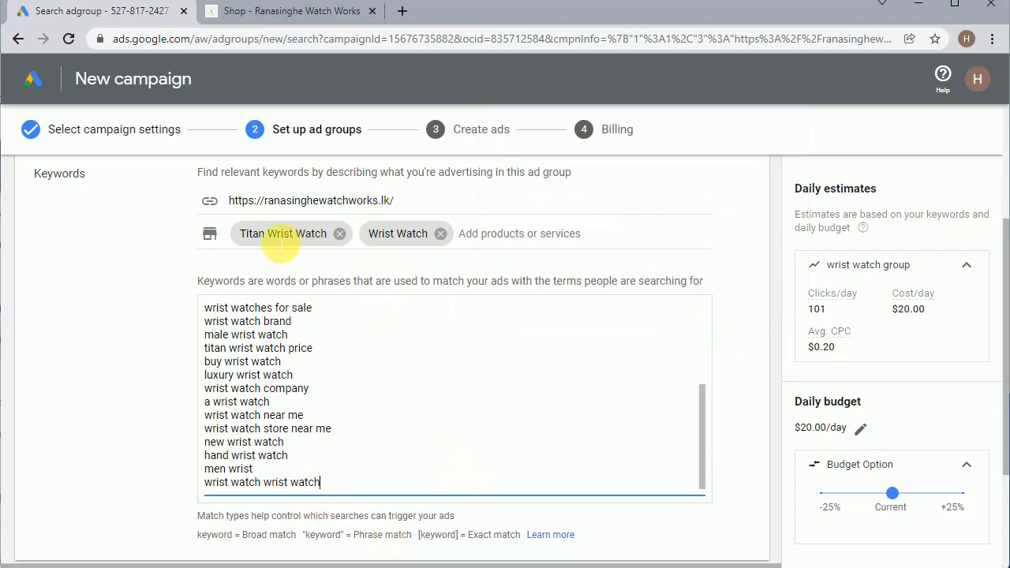
pyautogui.click(340, 234)
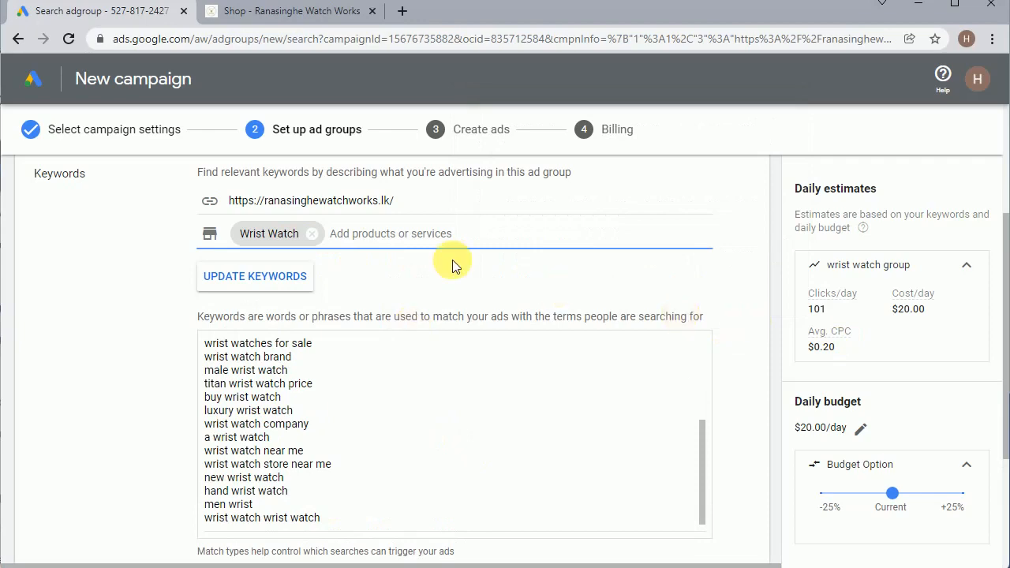
pyautogui.click(278, 276)
pyautogui.click(644, 363)
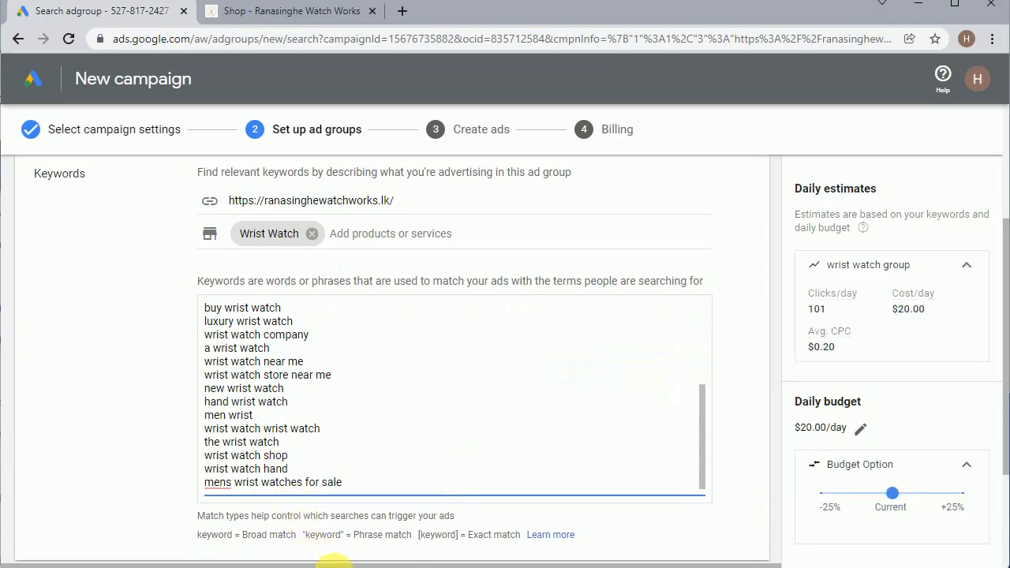
# - Add "Titan" to the products or services and replace the current keywords with the new suggestions
pyautogui.click(382, 235)
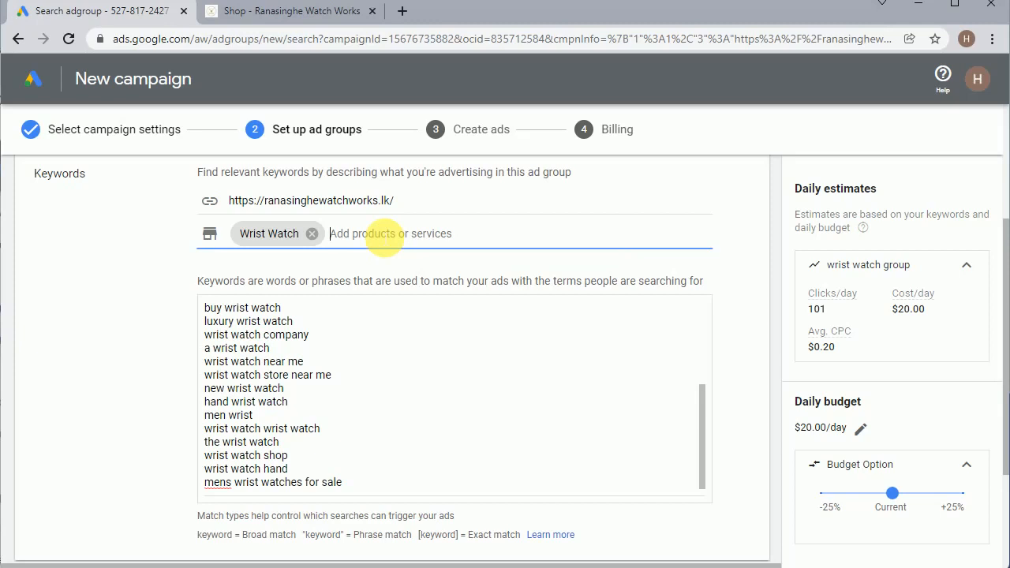
pyautogui.write('t')
pyautogui.press('BackSpace')
pyautogui.write('Titan')
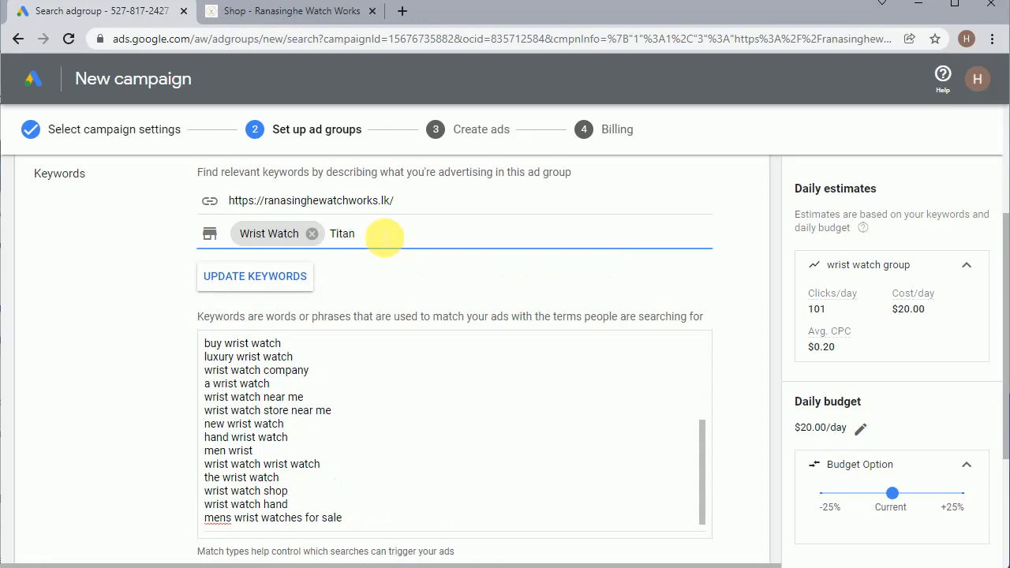
pyautogui.click(280, 276)
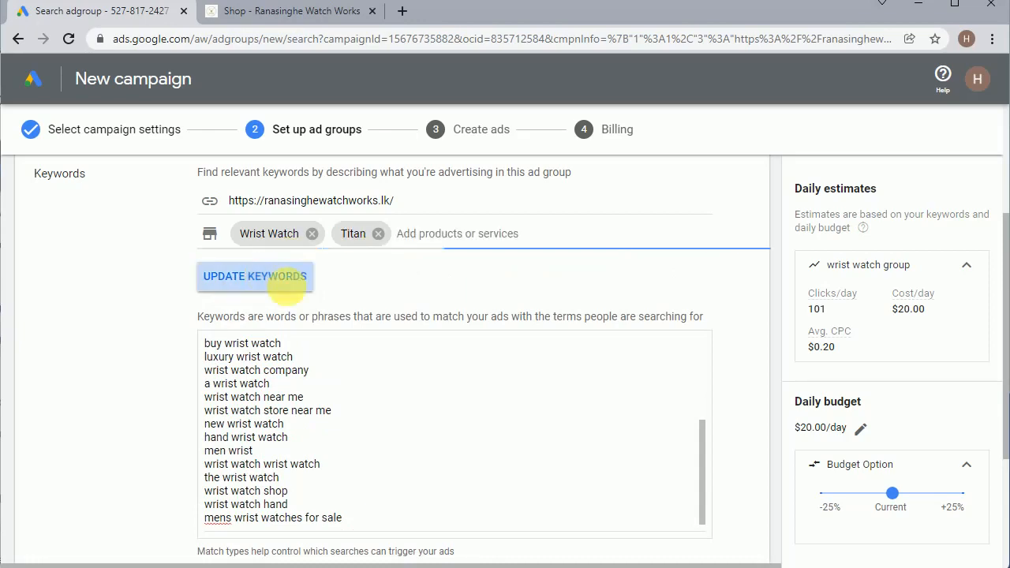
pyautogui.click(641, 372)
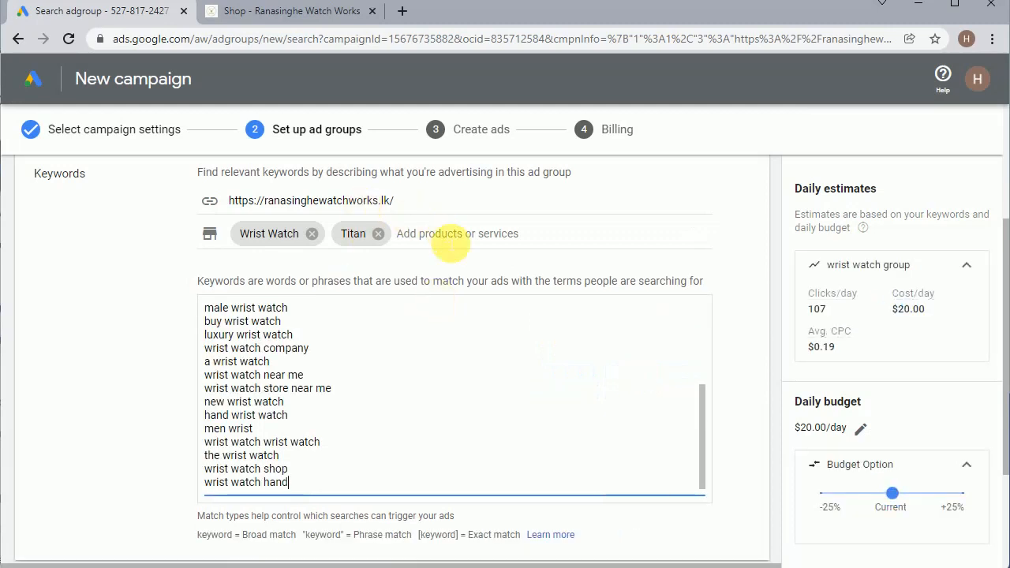
# - Add "Casio" to the products or services and replace the current keywords with the refreshed suggestions
pyautogui.click(451, 242)
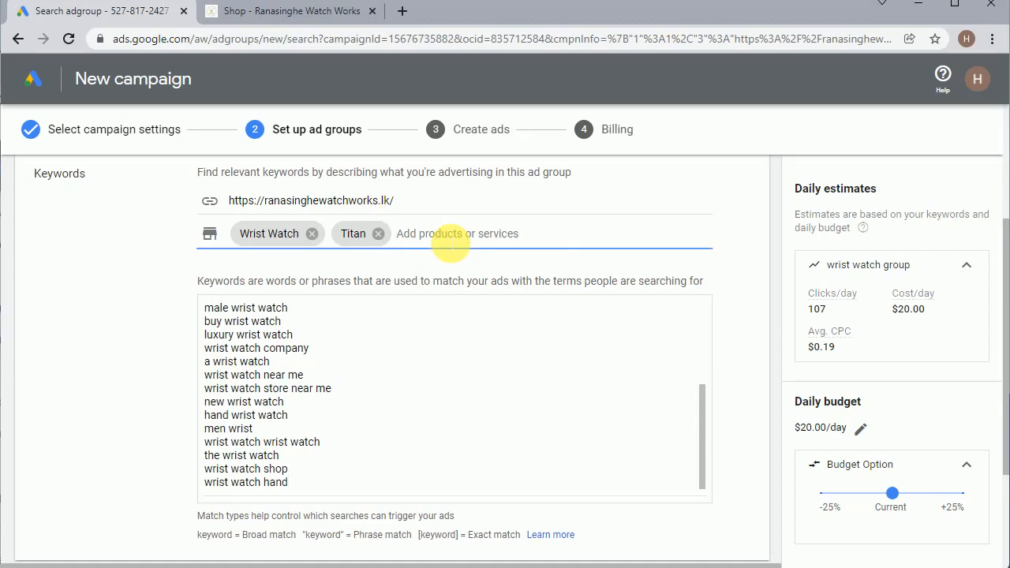
pyautogui.write('C')
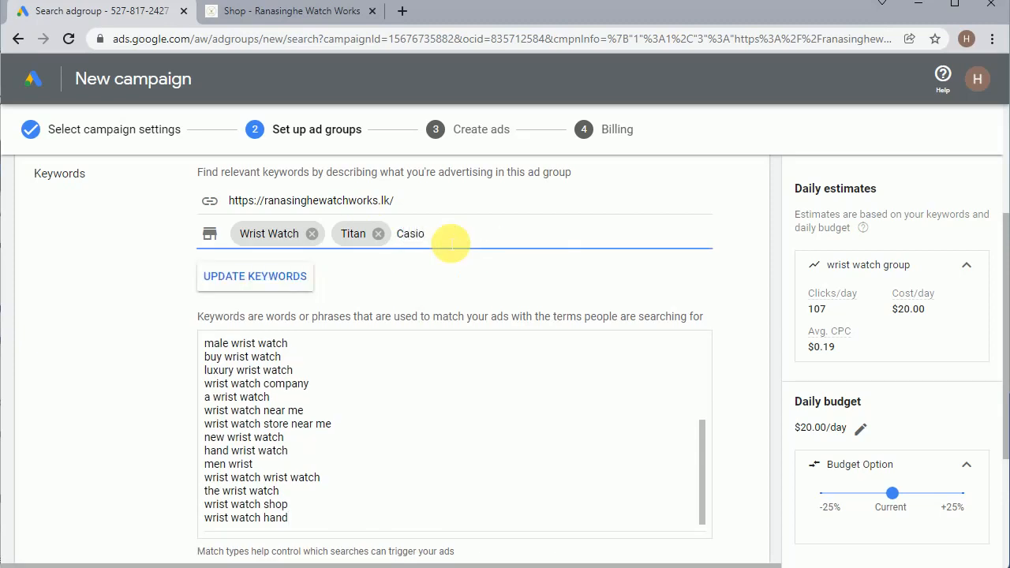
pyautogui.write('asio')
pyautogui.press('Return')
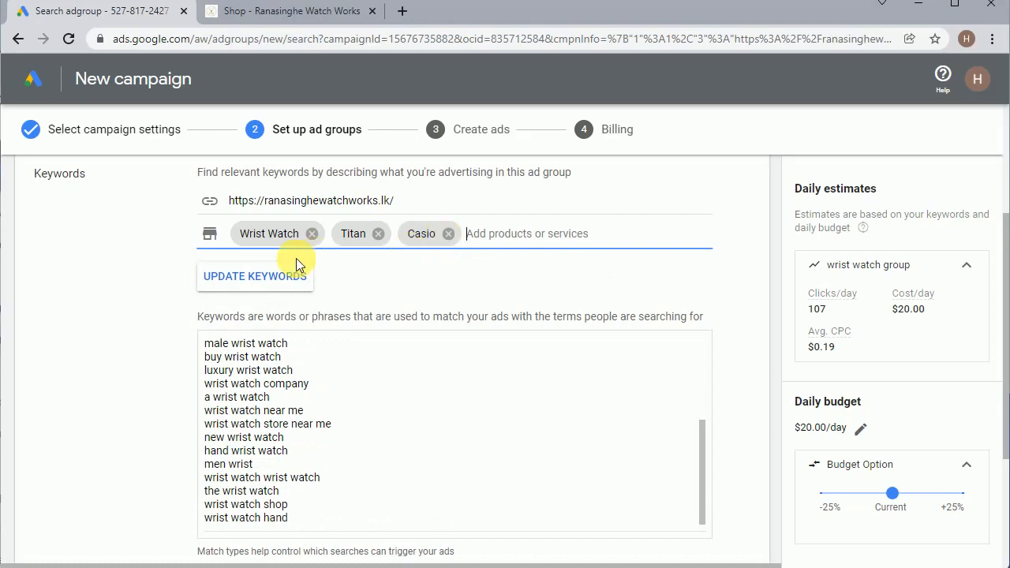
pyautogui.click(266, 274)
pyautogui.click(677, 389)
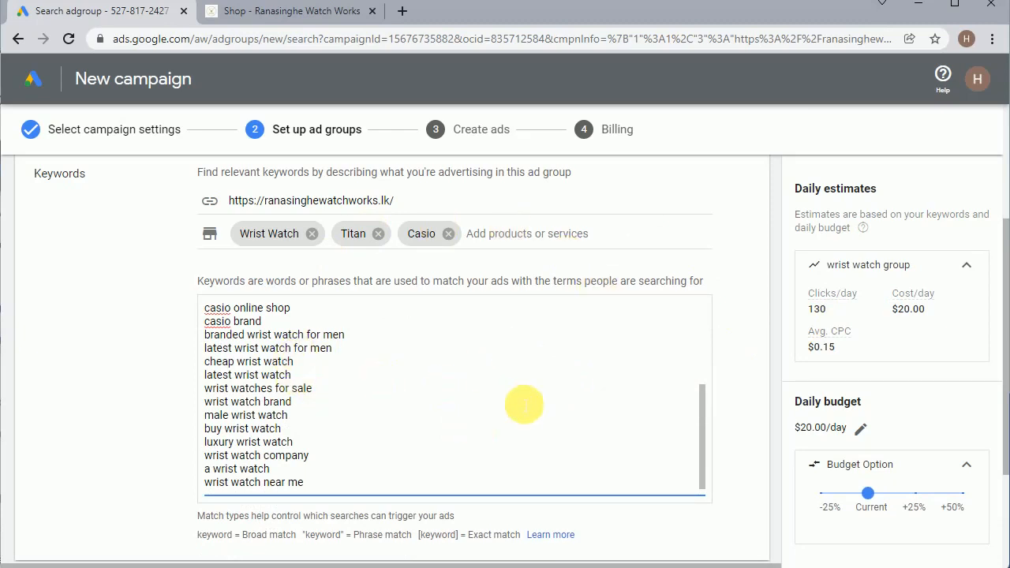
# - Examine the generated keyword list, the broad, phrase and exact match notations, and the ad group's website and product entries
pyautogui.moveTo(203, 307); pyautogui.dragTo(326, 408)
pyautogui.scroll(-2, 354, 437)
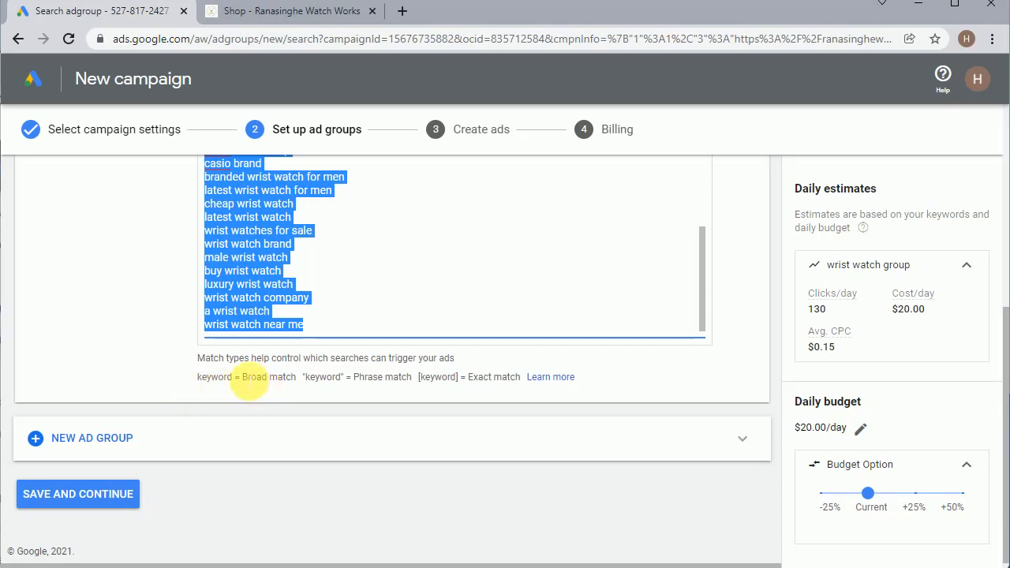
pyautogui.doubleClick(254, 377)
pyautogui.moveTo(297, 373); pyautogui.dragTo(344, 377)
pyautogui.click(317, 381)
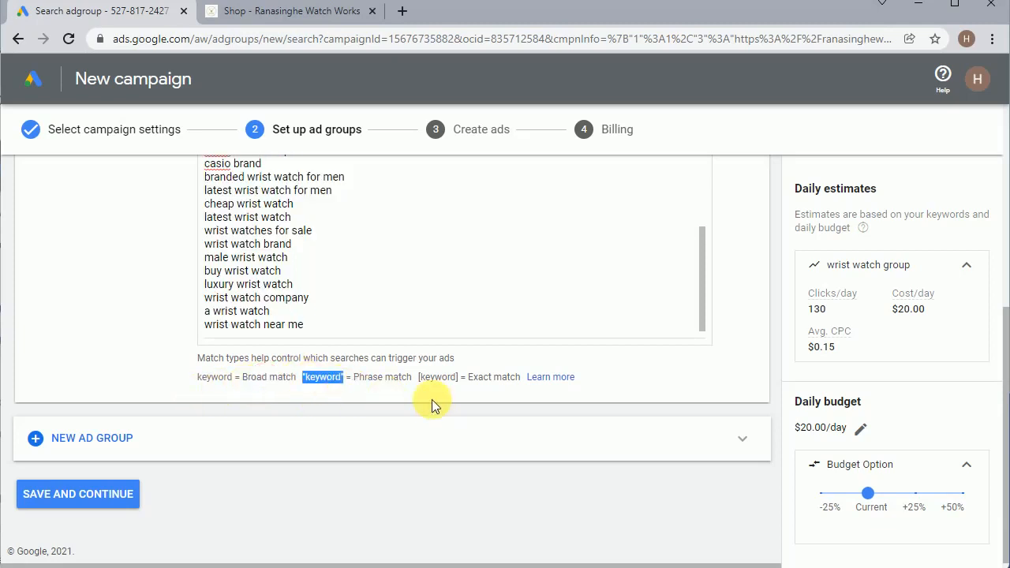
pyautogui.moveTo(417, 377); pyautogui.dragTo(456, 379)
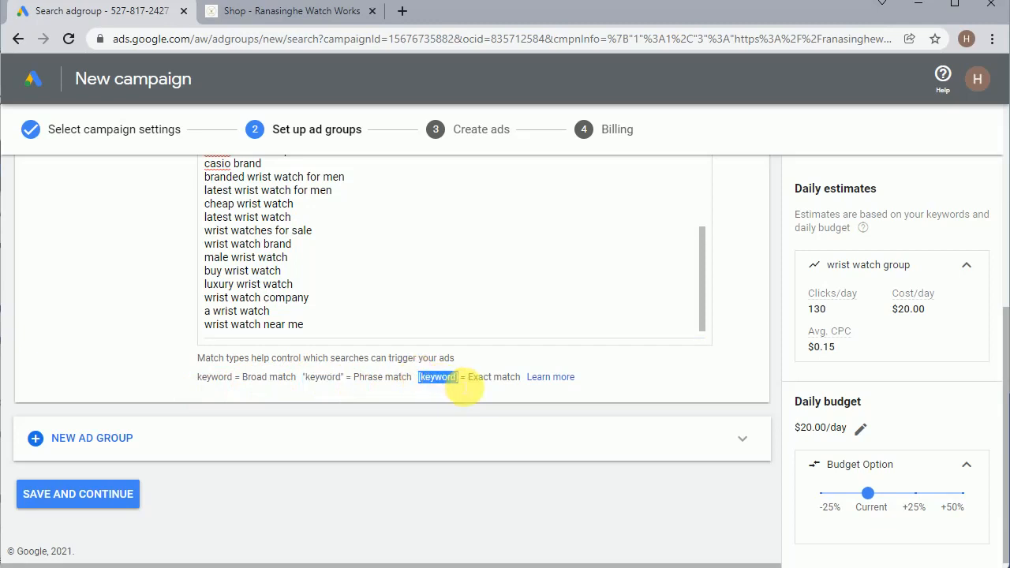
pyautogui.scroll(10, 588, 347)
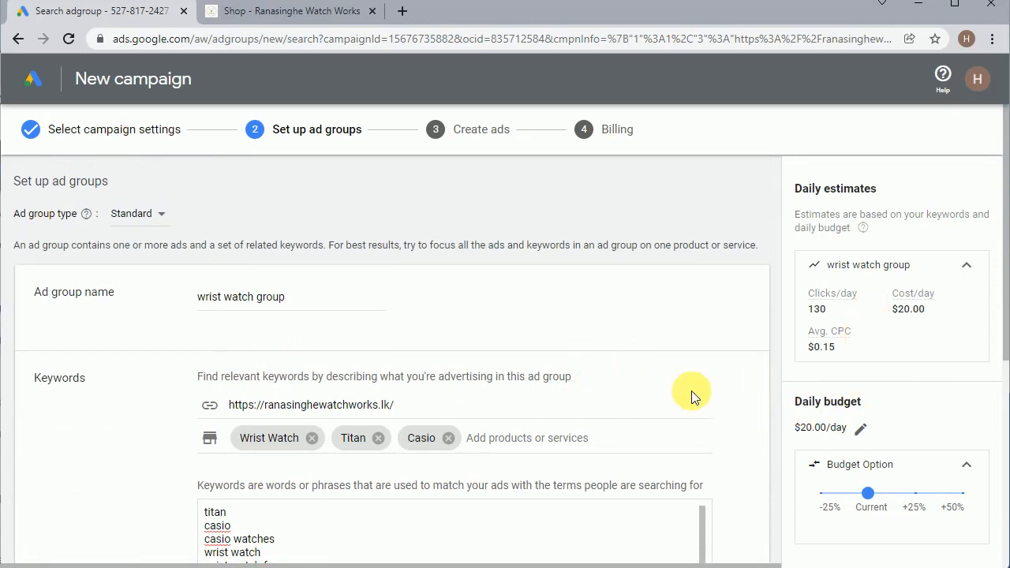
pyautogui.scroll(-10, 691, 395)
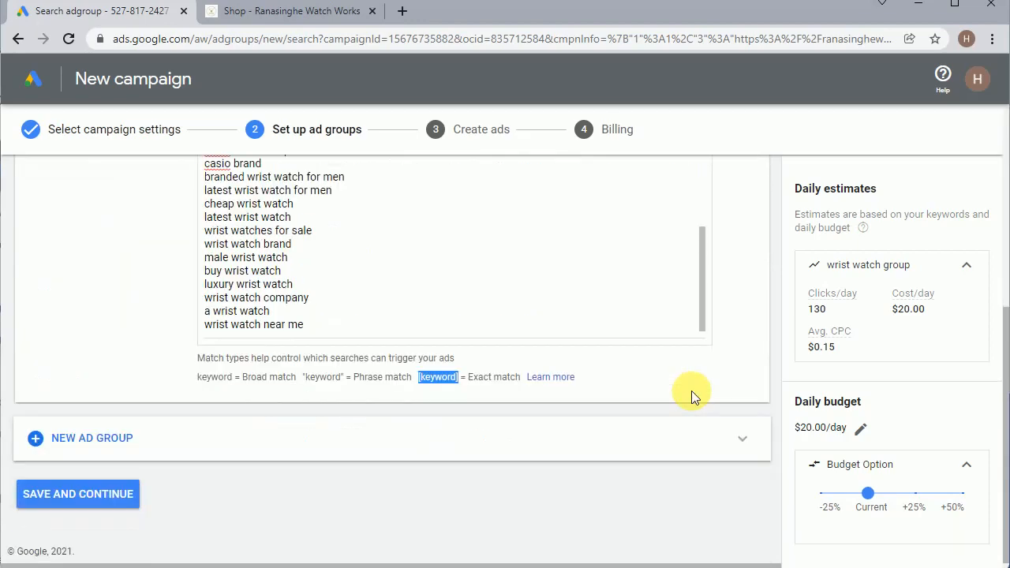
pyautogui.scroll(10, 670, 398)
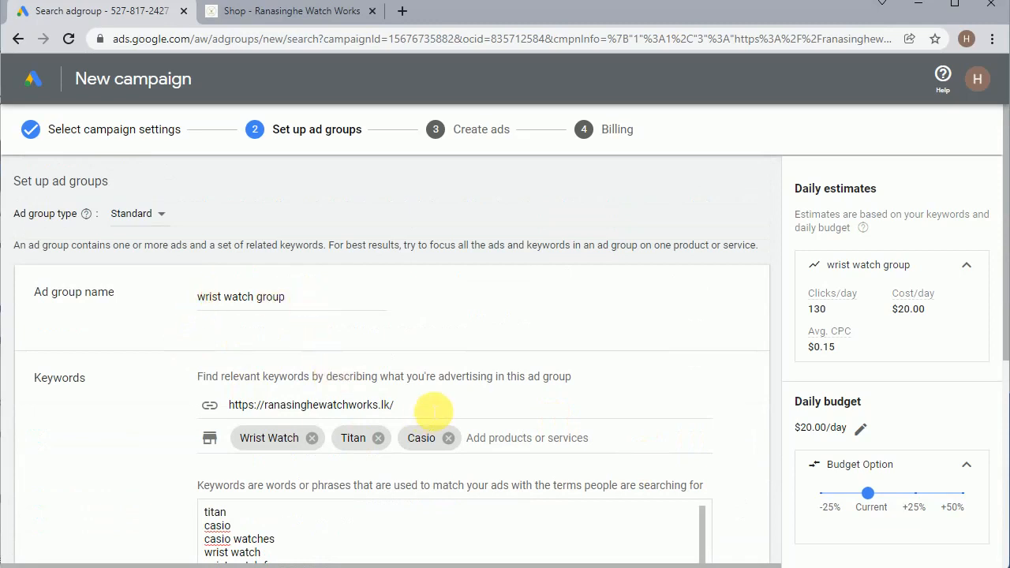
pyautogui.moveTo(429, 405); pyautogui.dragTo(225, 404)
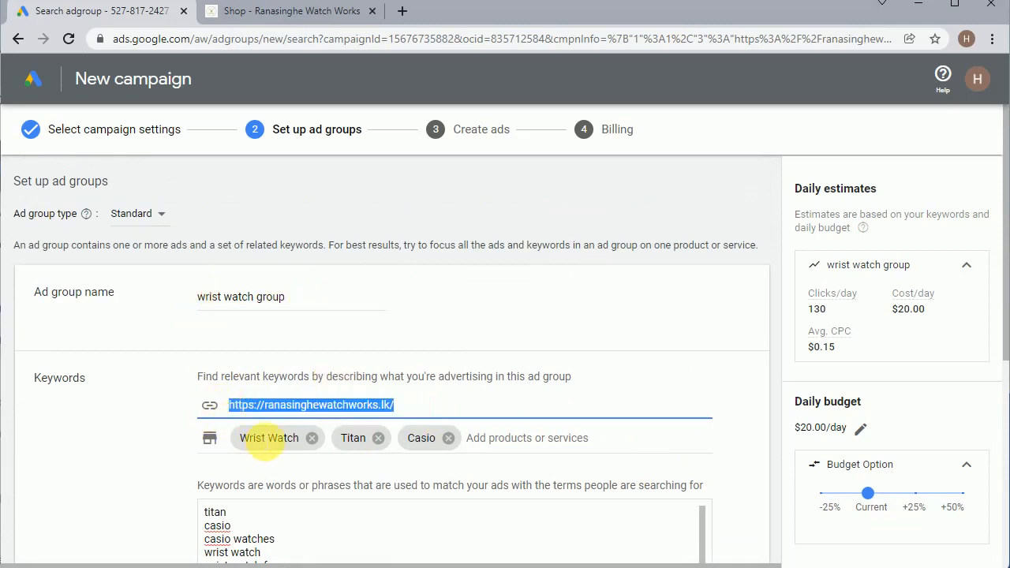
pyautogui.scroll(-5, 505, 402)
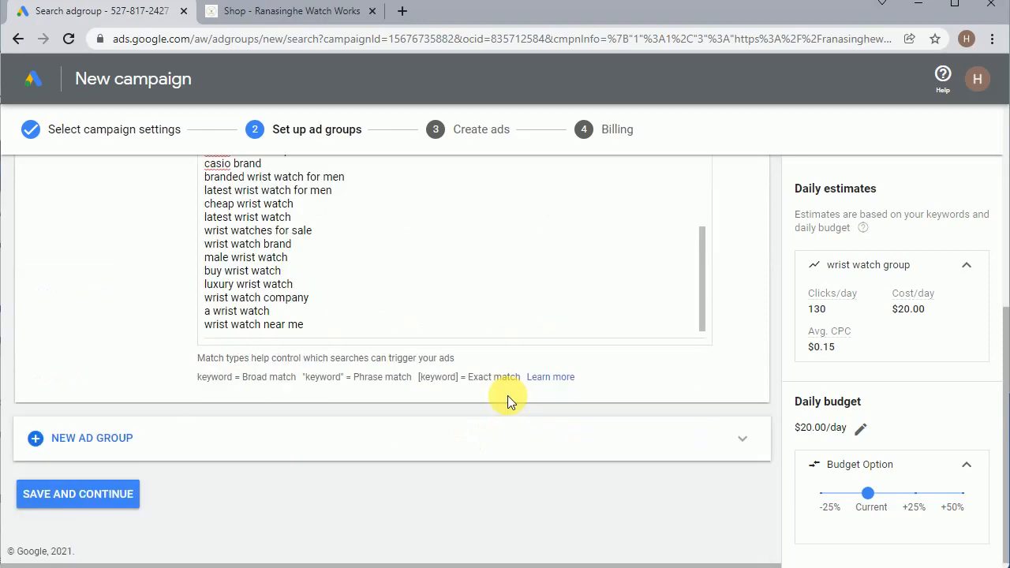
pyautogui.click(103, 439)
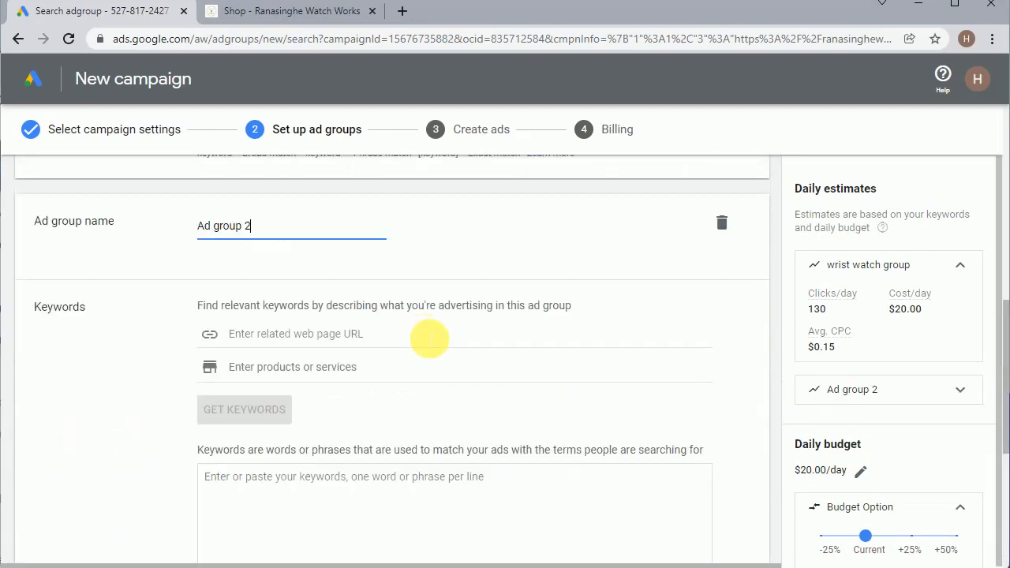
pyautogui.scroll(1, 434, 337)
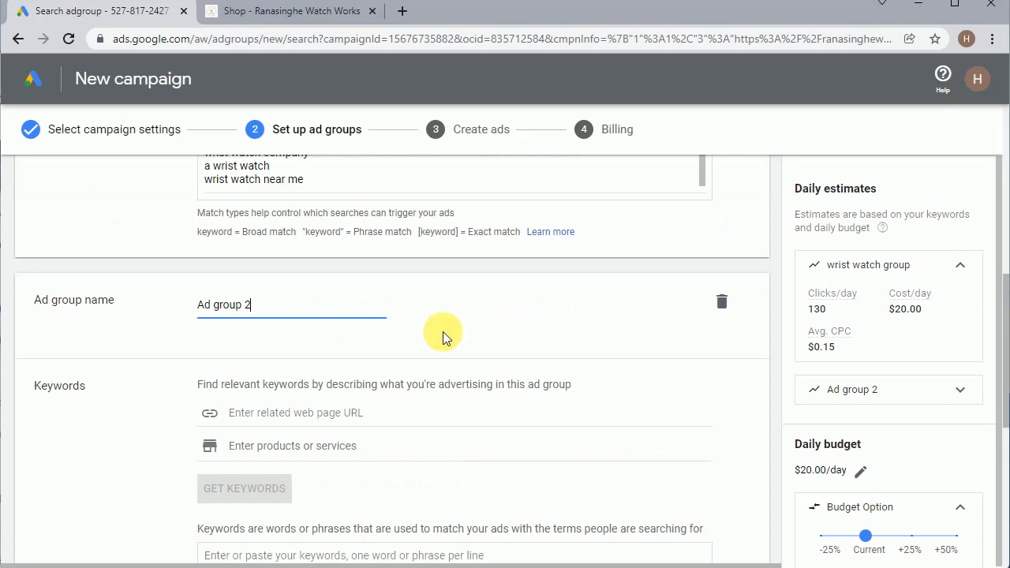
pyautogui.click(721, 303)
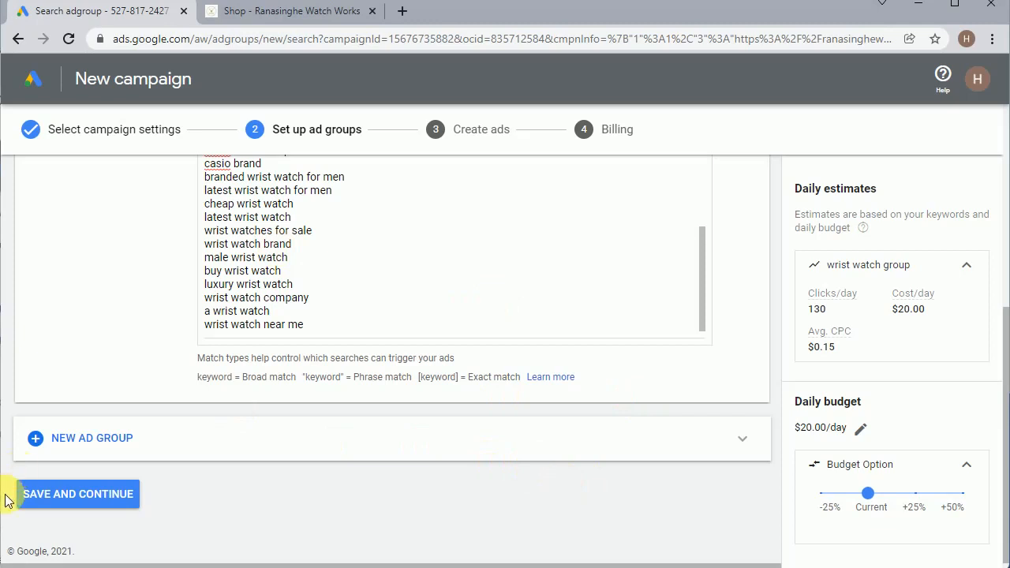
# - Save the ad group setup and continue to creating ads for the wrist watch group
pyautogui.click(105, 493)
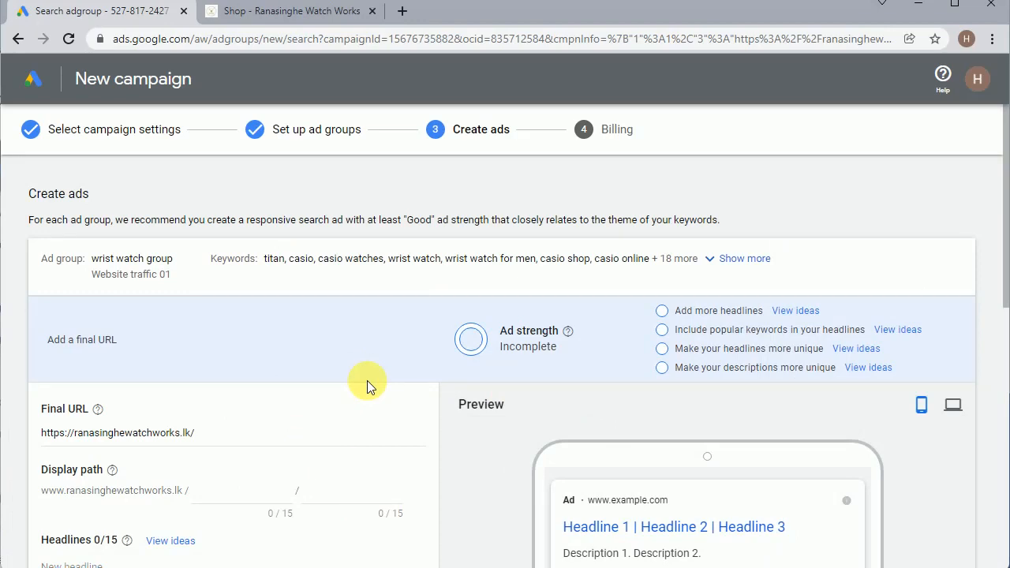
pyautogui.scroll(-2, 828, 466)
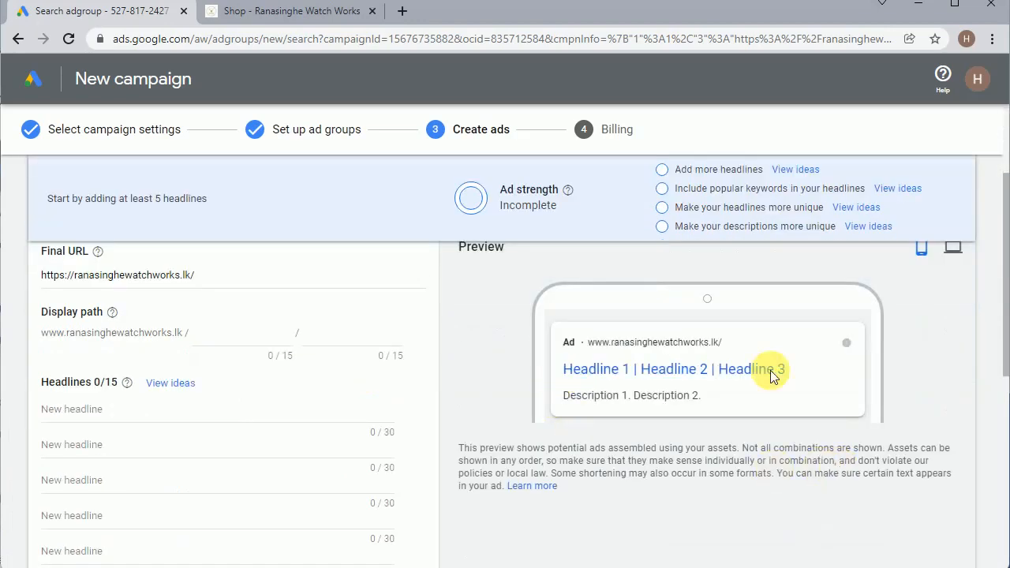
pyautogui.scroll(2, 893, 407)
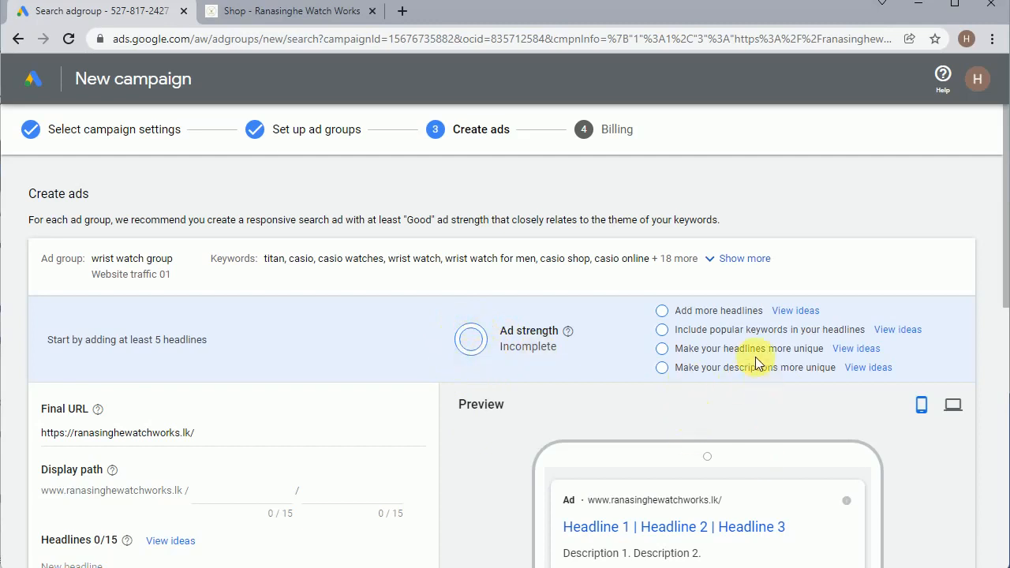
# - Examine the general and top-keyword headline suggestions, the ad's final URL and the ideas offered for a new headline
pyautogui.click(795, 311)
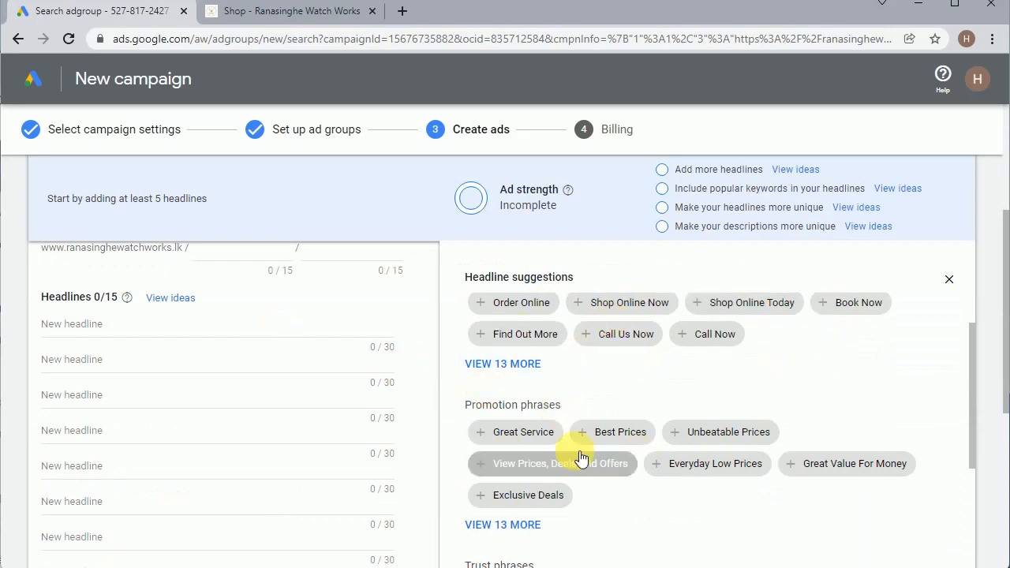
pyautogui.scroll(1, 192, 424)
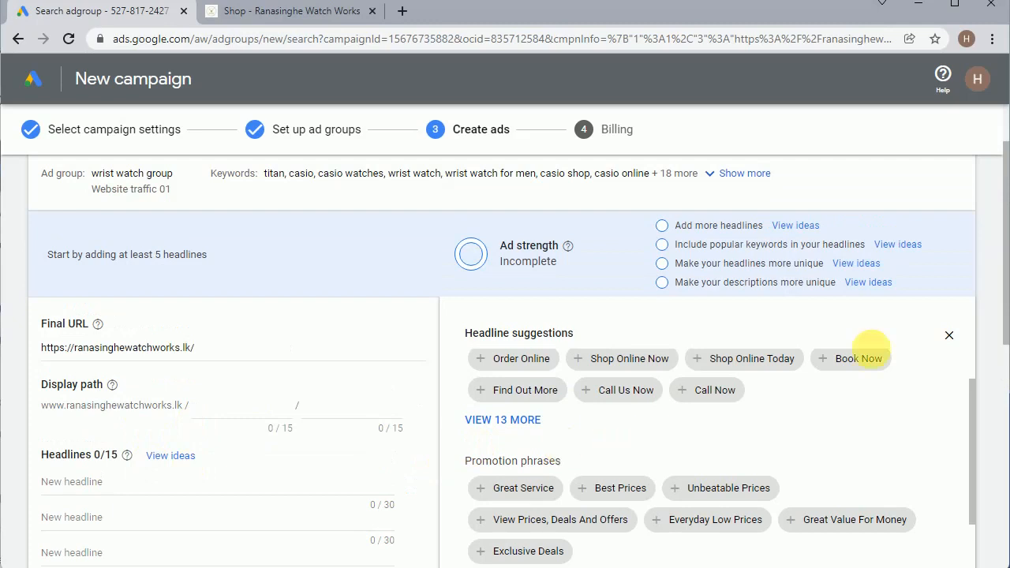
pyautogui.click(900, 246)
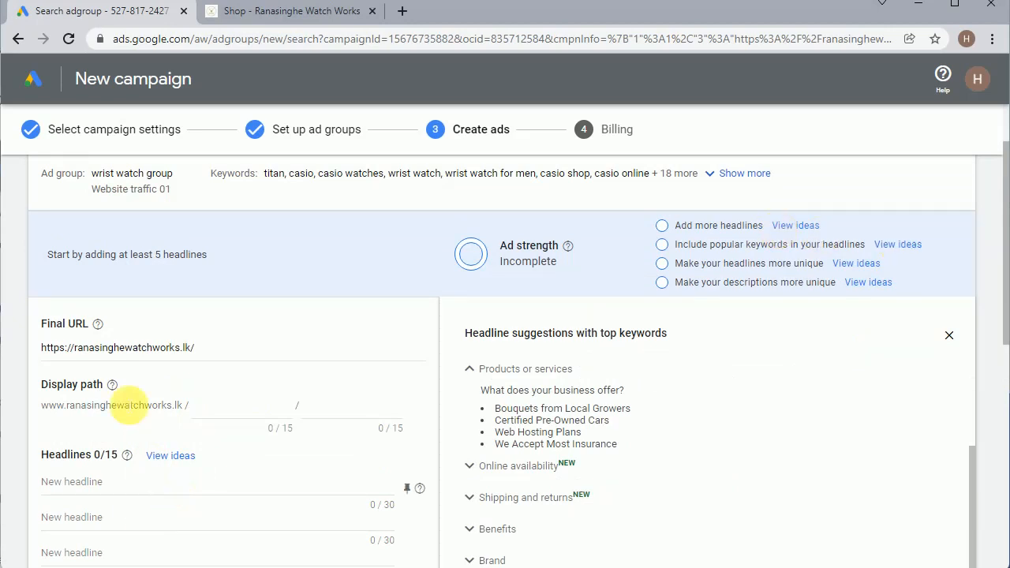
pyautogui.moveTo(196, 349); pyautogui.dragTo(30, 346)
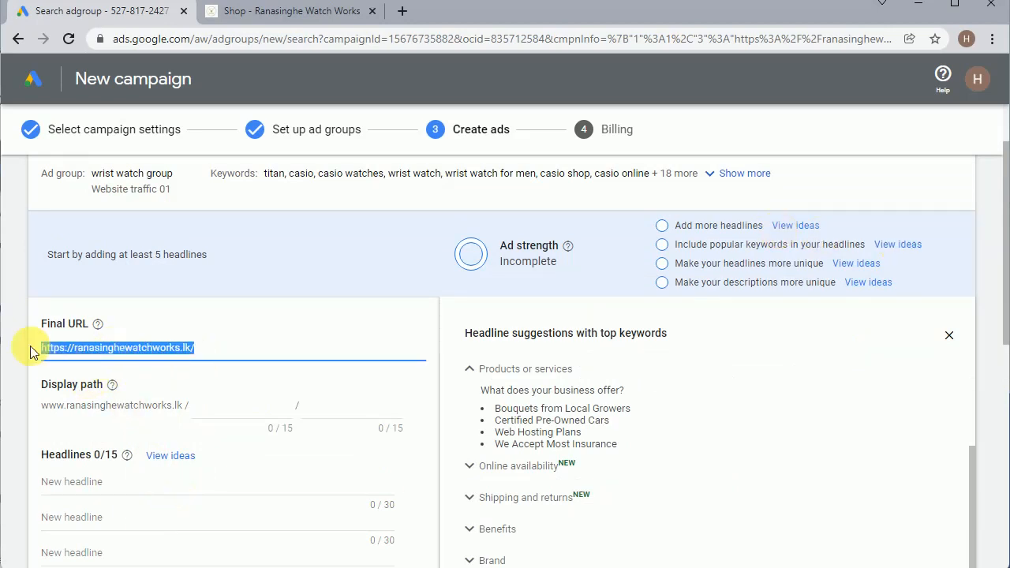
pyautogui.scroll(-1, 86, 434)
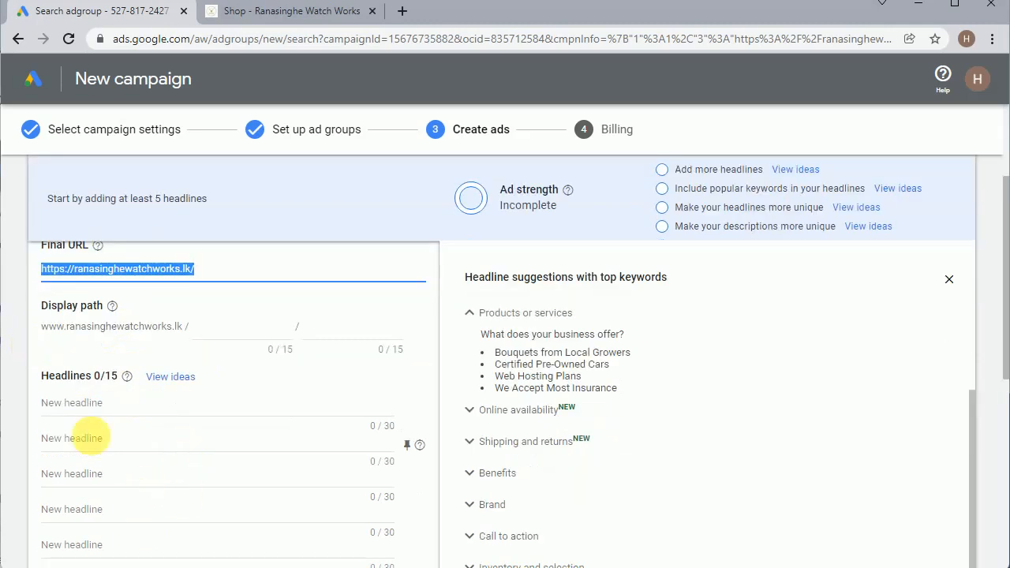
pyautogui.click(86, 407)
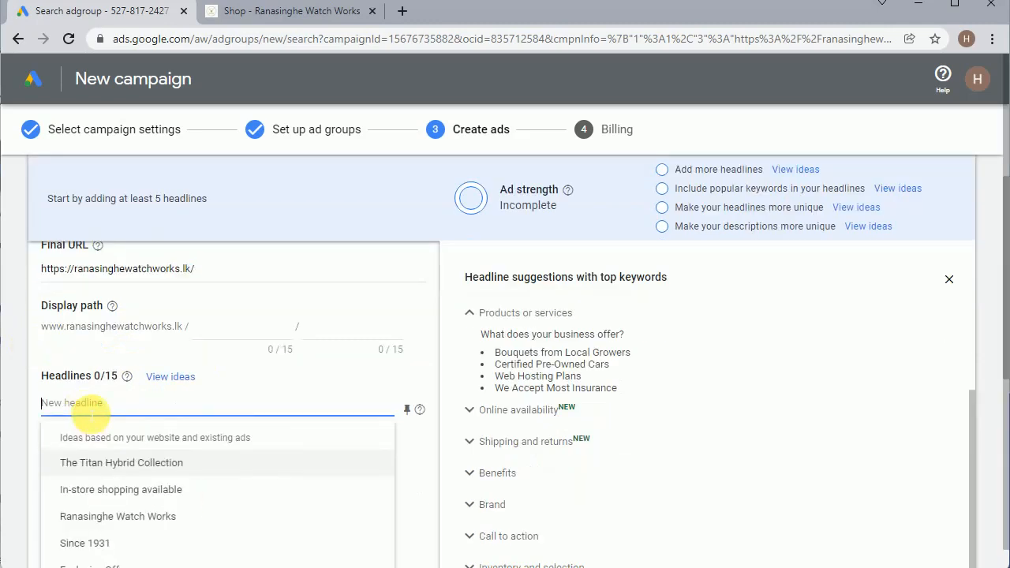
pyautogui.click(473, 316)
pyautogui.click(949, 279)
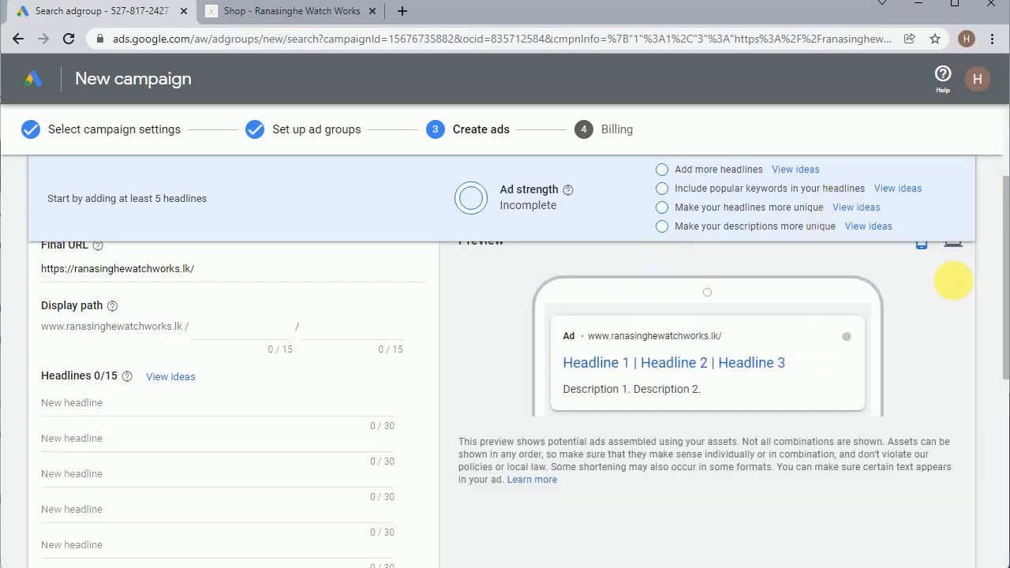
# - Using the unique headline ideas, enter the headlines "Order Online Wrist Watches", "Official Site for Wristwatches" and "High-Quality Products Watches"
pyautogui.click(873, 210)
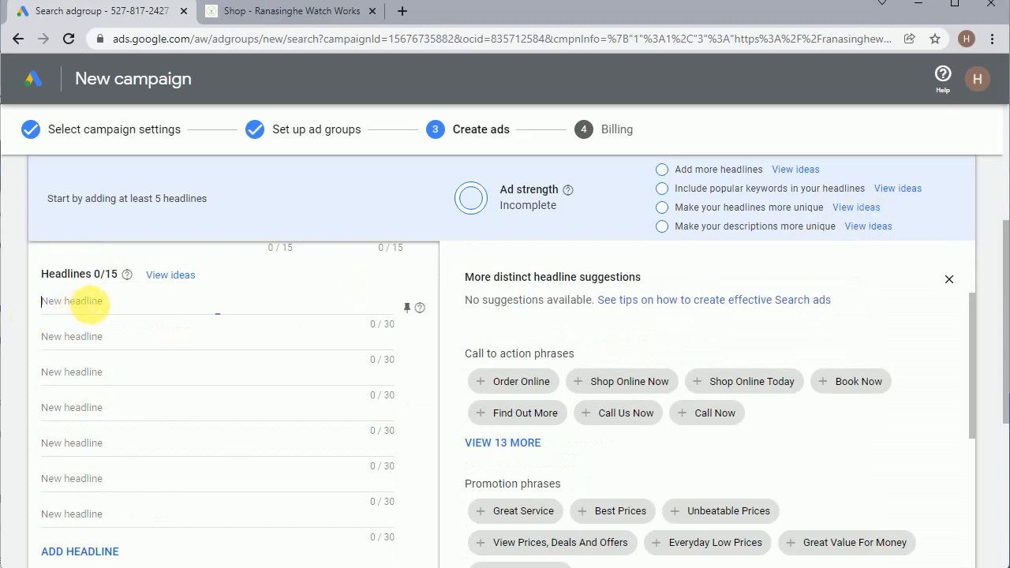
pyautogui.click(89, 300)
pyautogui.write('Ord')
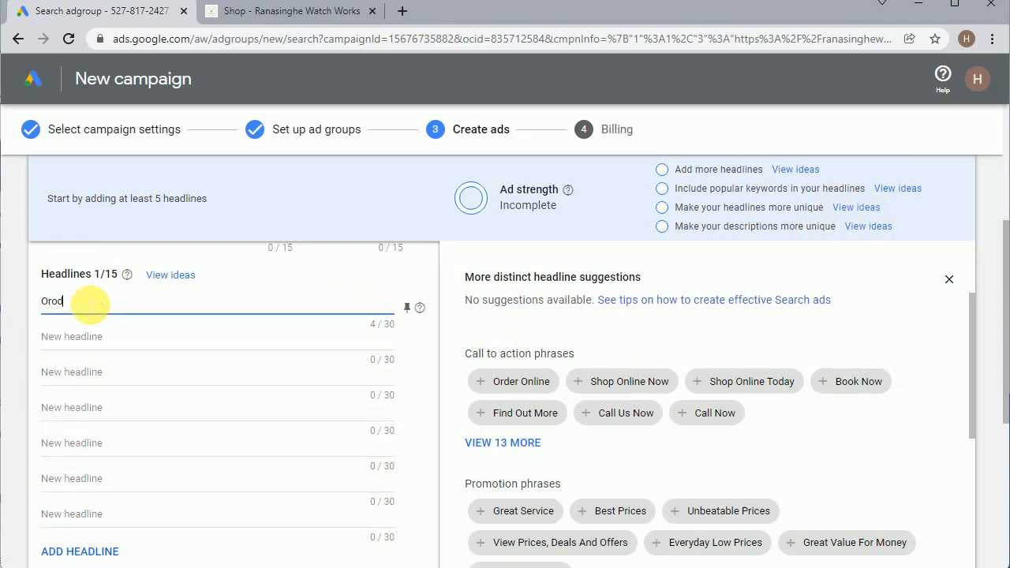
pyautogui.write('rder Online Wrist Watches')
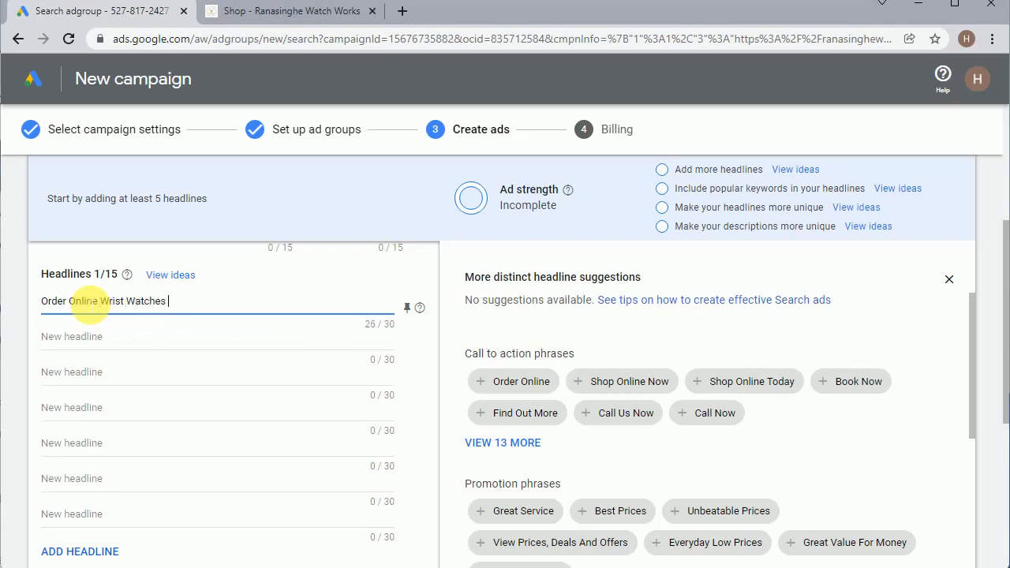
pyautogui.write('To')
pyautogui.press('BackSpace')
pyautogui.press('BackSpace')
pyautogui.press('BackSpace')
pyautogui.write('Titan')
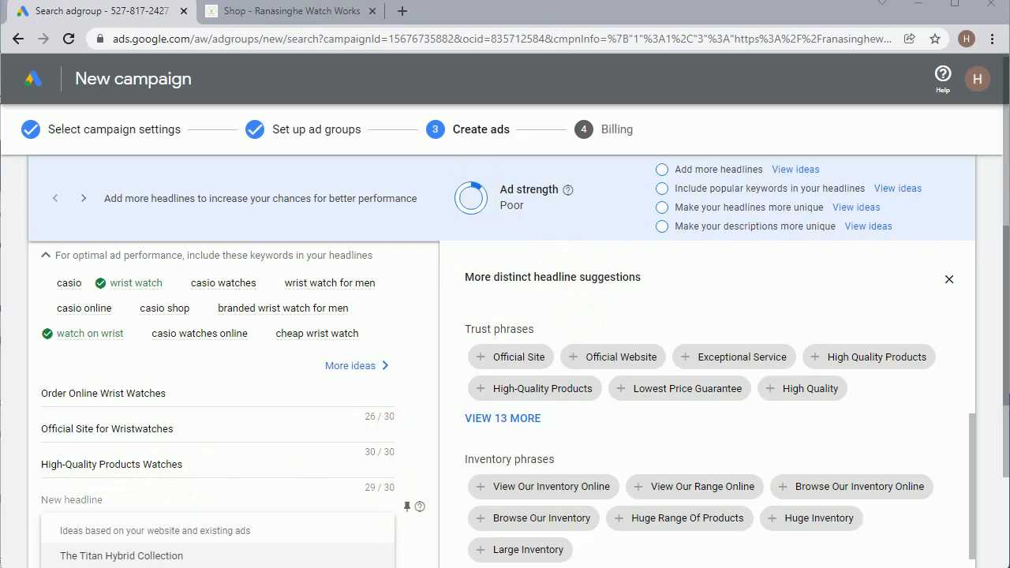
pyautogui.scroll(-1, 51, 280)
pyautogui.click(161, 385)
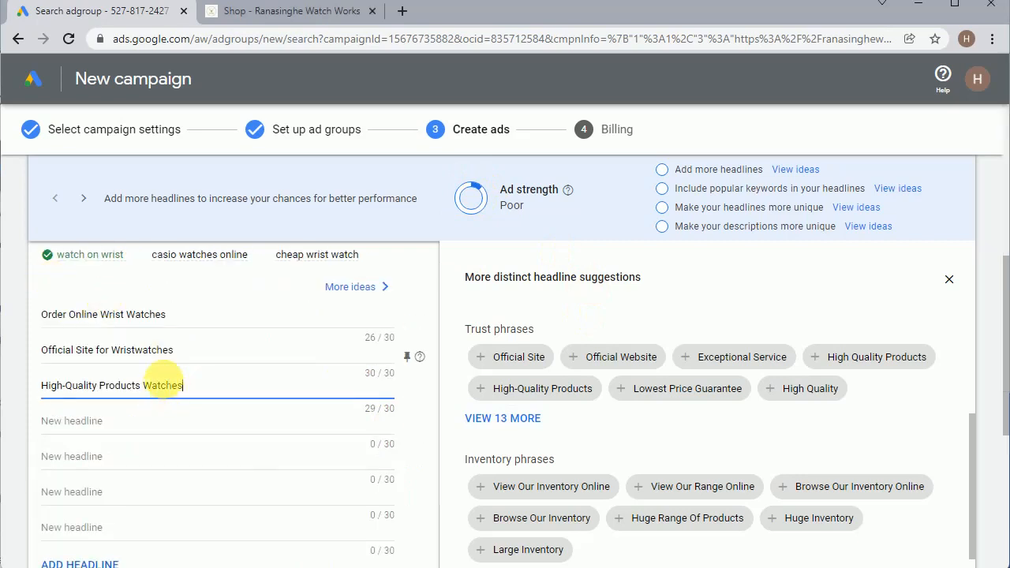
# - Fill the first description with the suggested text "Value for Money. Secured Payment. Our Most Selling Products"
pyautogui.scroll(-1, 197, 430)
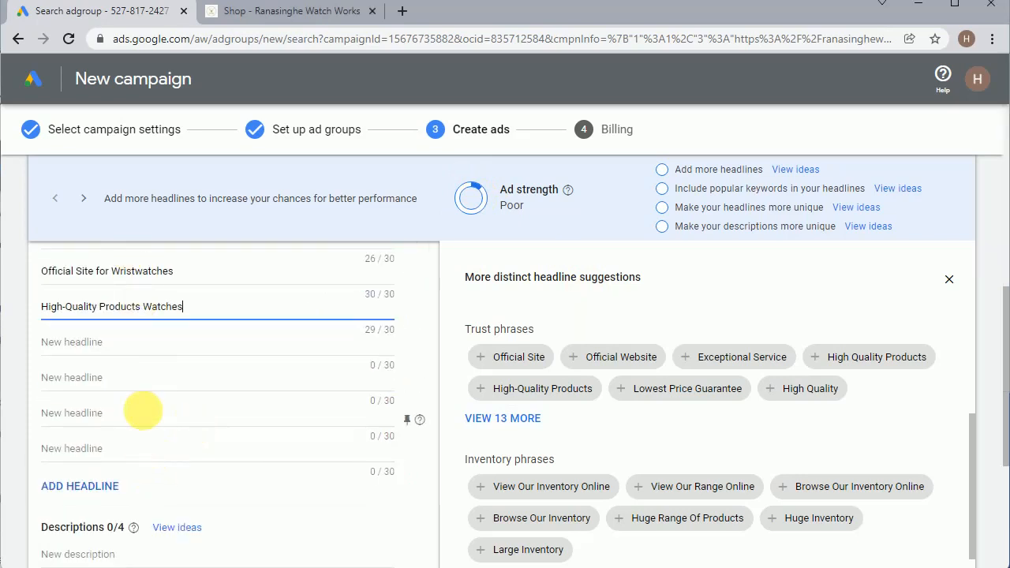
pyautogui.scroll(2, 143, 410)
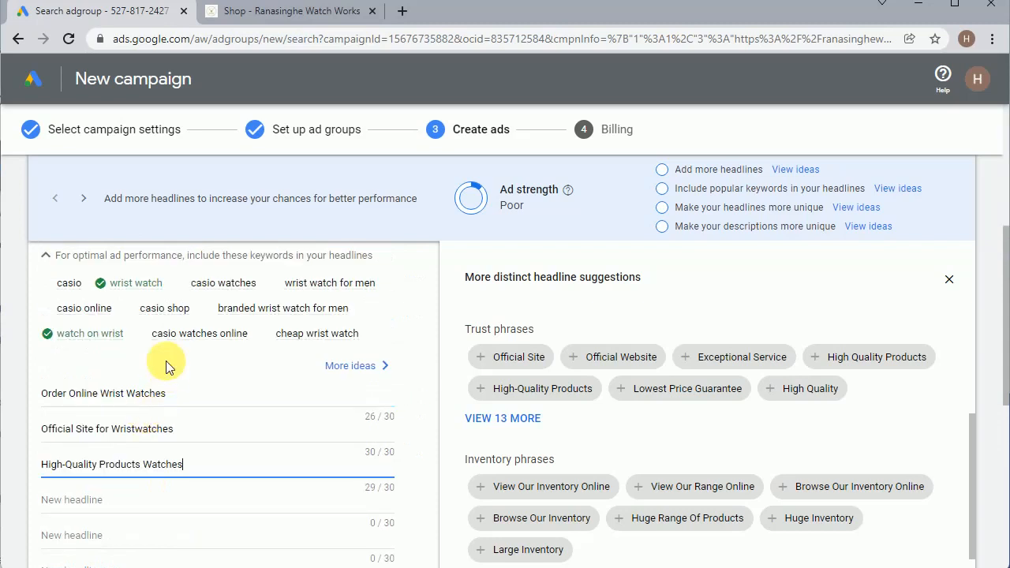
pyautogui.scroll(-1, 194, 415)
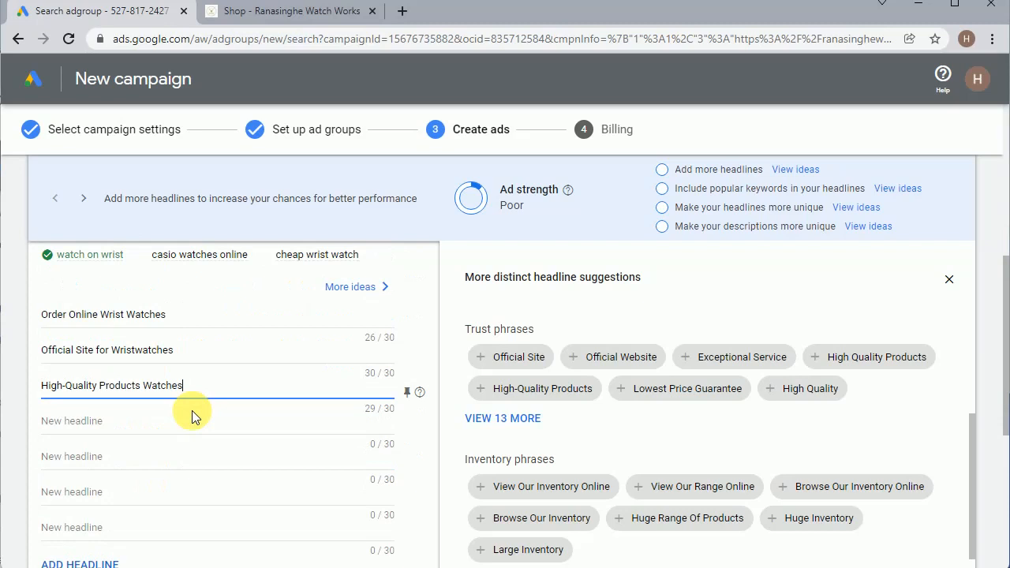
pyautogui.scroll(-4, 300, 483)
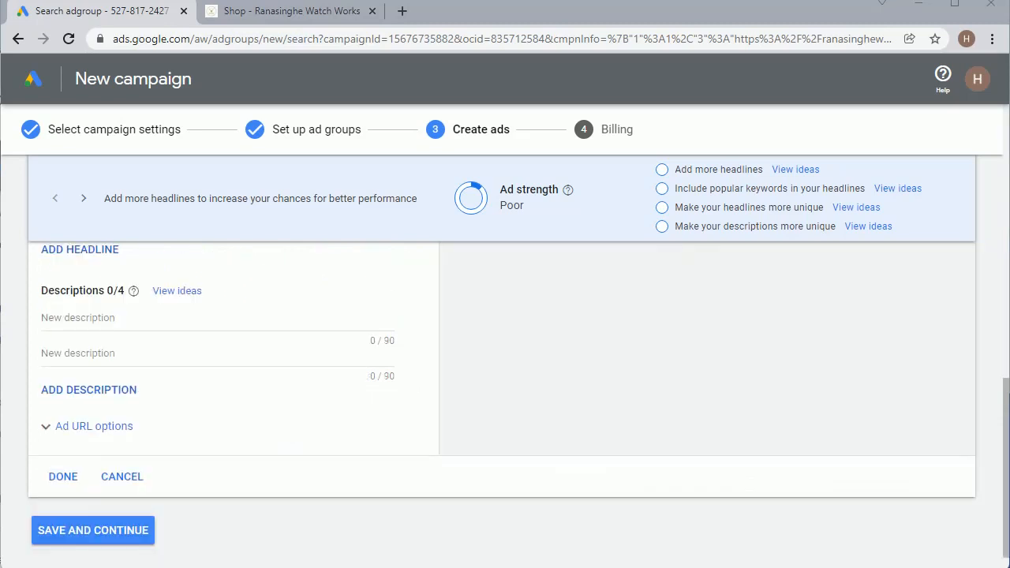
pyautogui.click(145, 324)
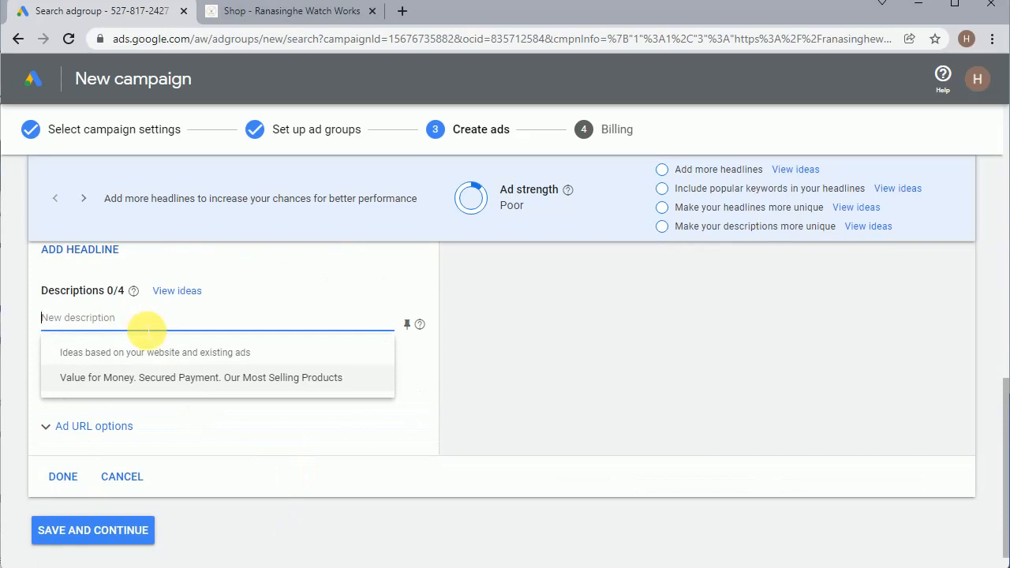
pyautogui.click(170, 380)
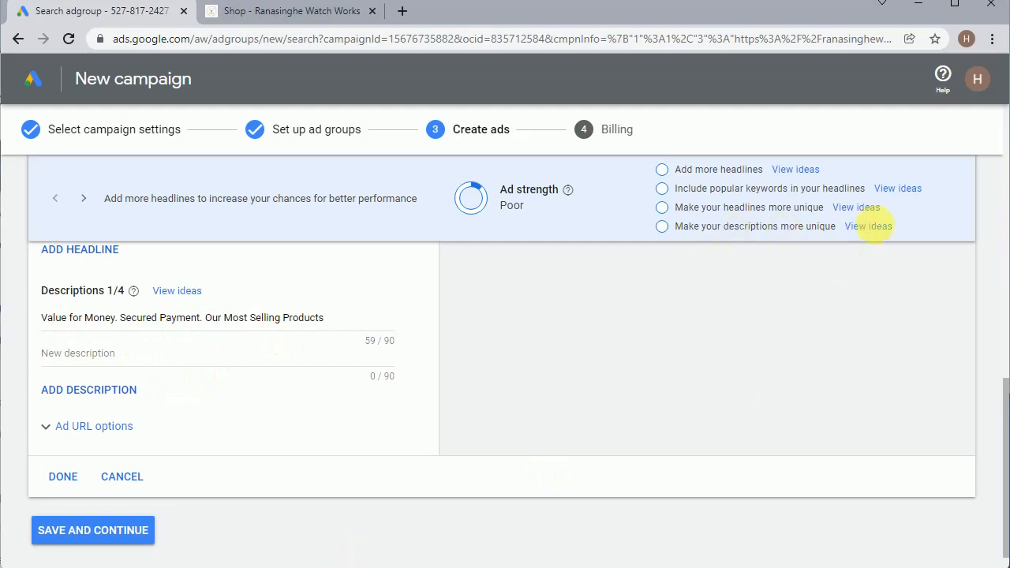
# - Add descriptions "The Genuine Original Wristwatches from Sri Lanka with Island wide Free Delivery" and "Make your wrist a genuine one with best online wrist watch shop"
pyautogui.click(877, 227)
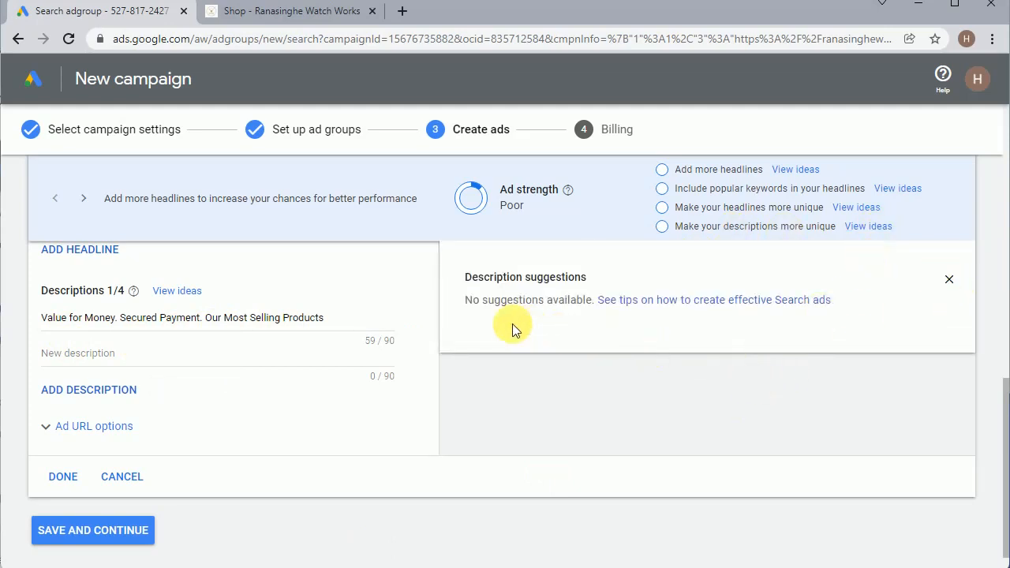
pyautogui.click(955, 284)
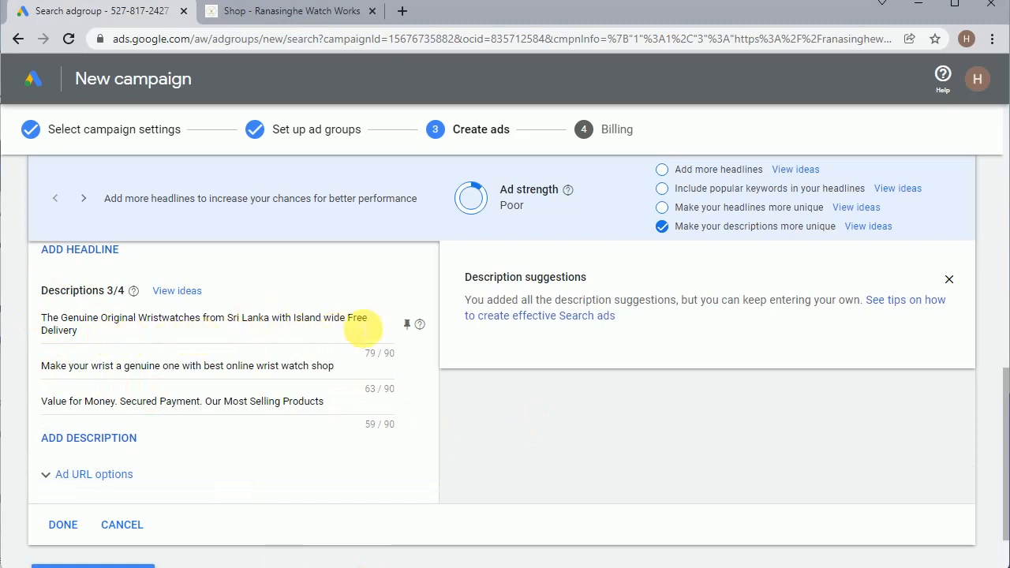
pyautogui.moveTo(79, 331); pyautogui.dragTo(18, 307)
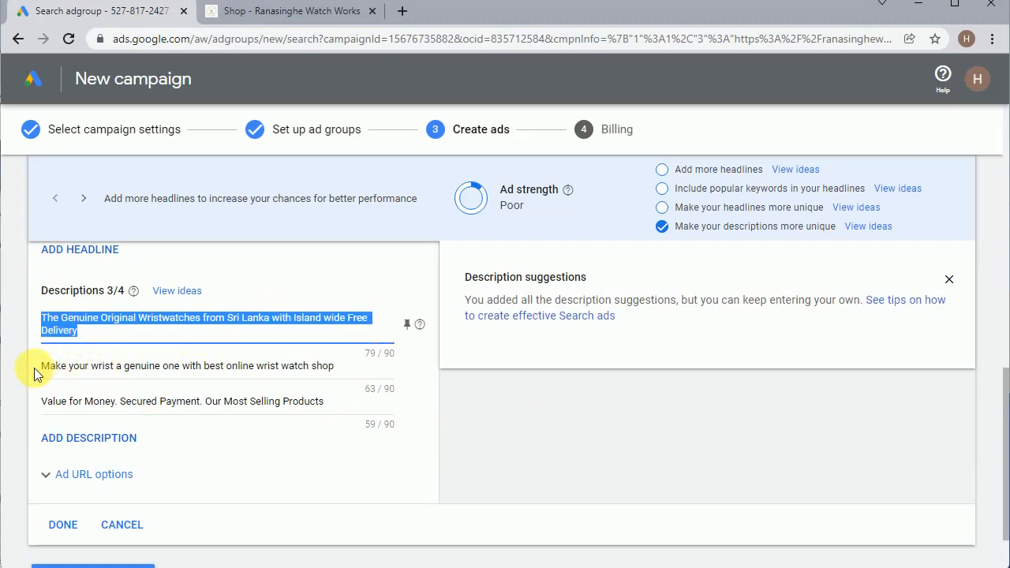
pyautogui.click(300, 369)
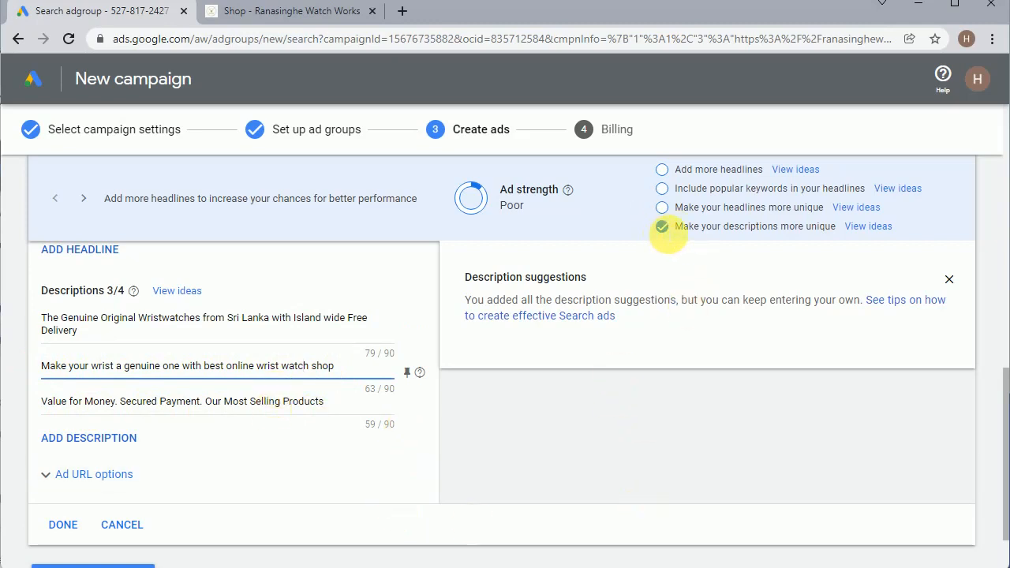
# - Add more distinct headlines, including "Huge Selection Available", "Home Delivery Available", "In Stock & Ready To Ship" and "Quick Delivery wristwatches"
pyautogui.click(669, 227)
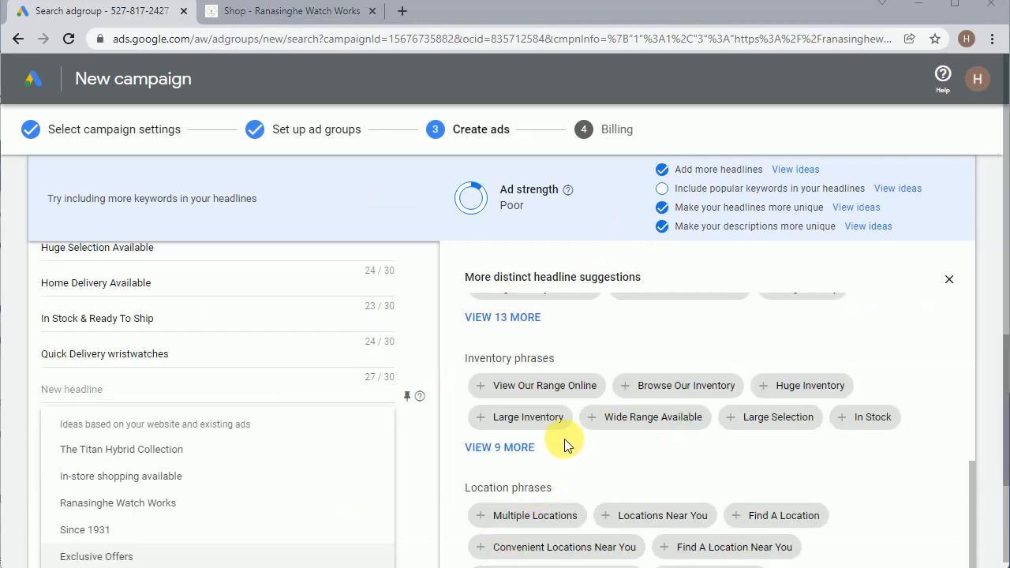
pyautogui.scroll(2, 650, 404)
pyautogui.scroll(5, 649, 404)
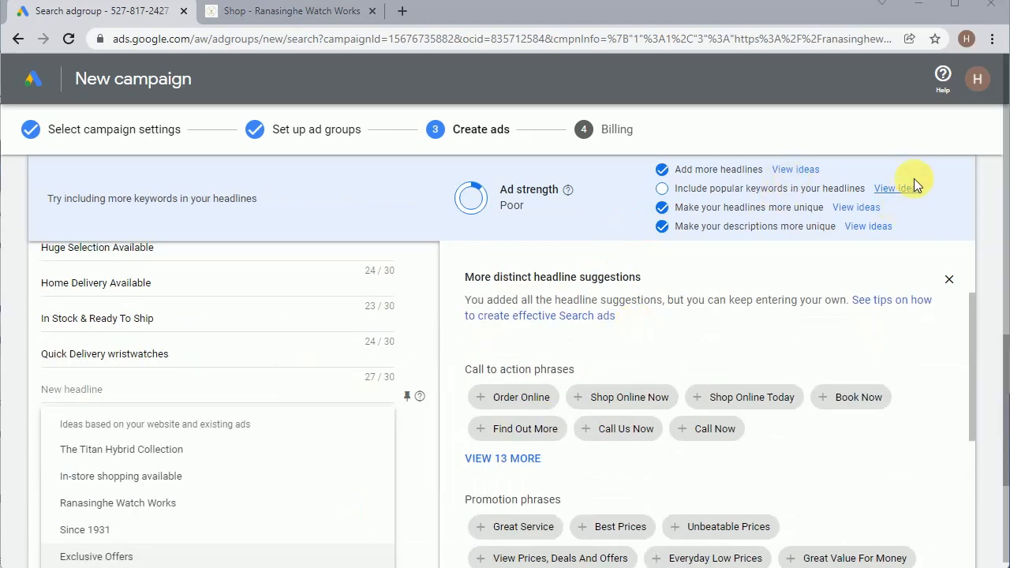
# - Work popular keywords into the headlines with "Luxury Wrist male Watches", "Branded Wrist Watches for sale", "Since 1931 latest wristwatches" and "The Titan Hybrid Collection"
pyautogui.click(914, 190)
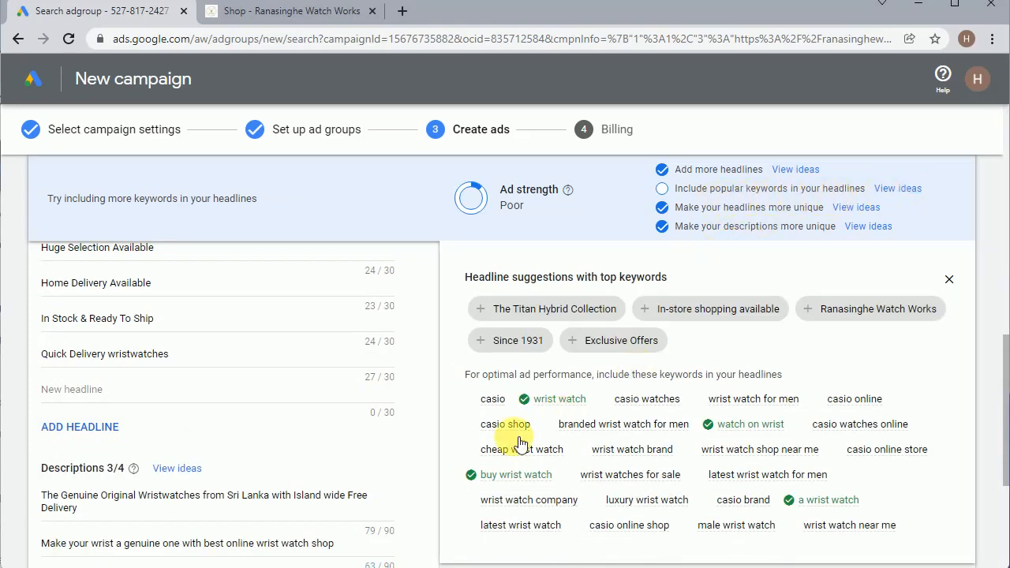
pyautogui.scroll(3, 87, 331)
pyautogui.scroll(1, 102, 355)
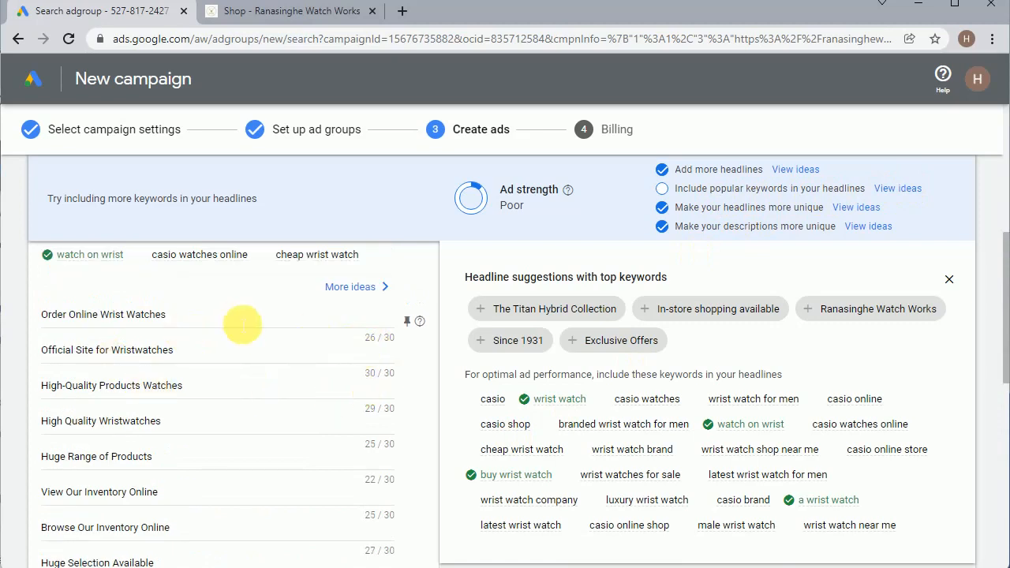
pyautogui.click(232, 317)
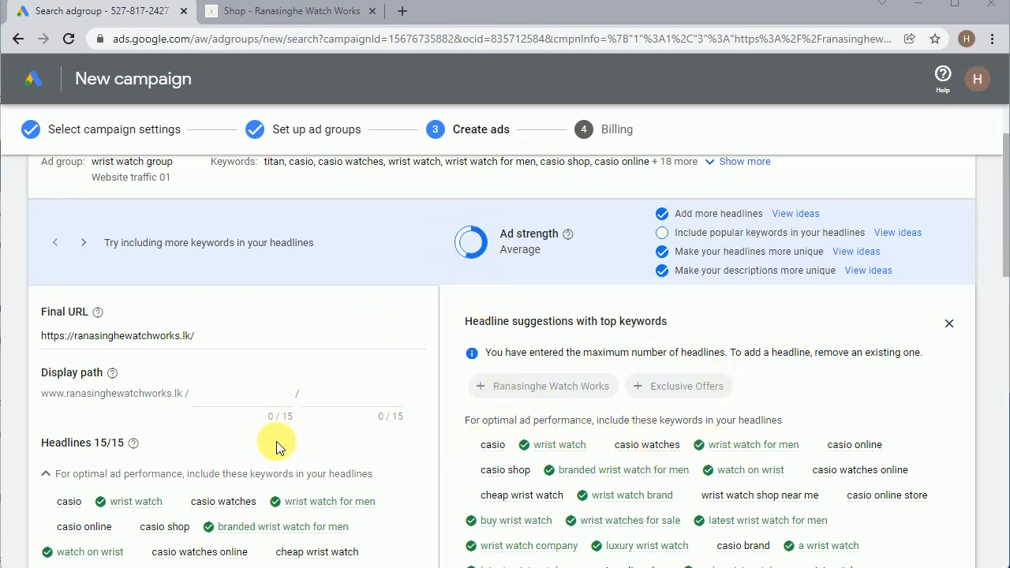
pyautogui.scroll(-3, 275, 448)
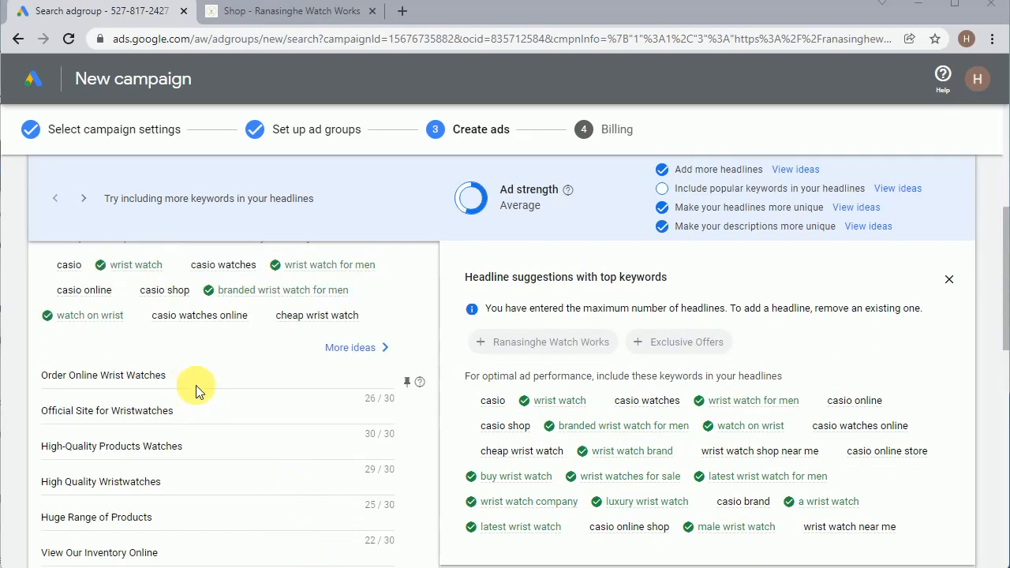
pyautogui.scroll(-1, 196, 385)
pyautogui.scroll(-3, 218, 450)
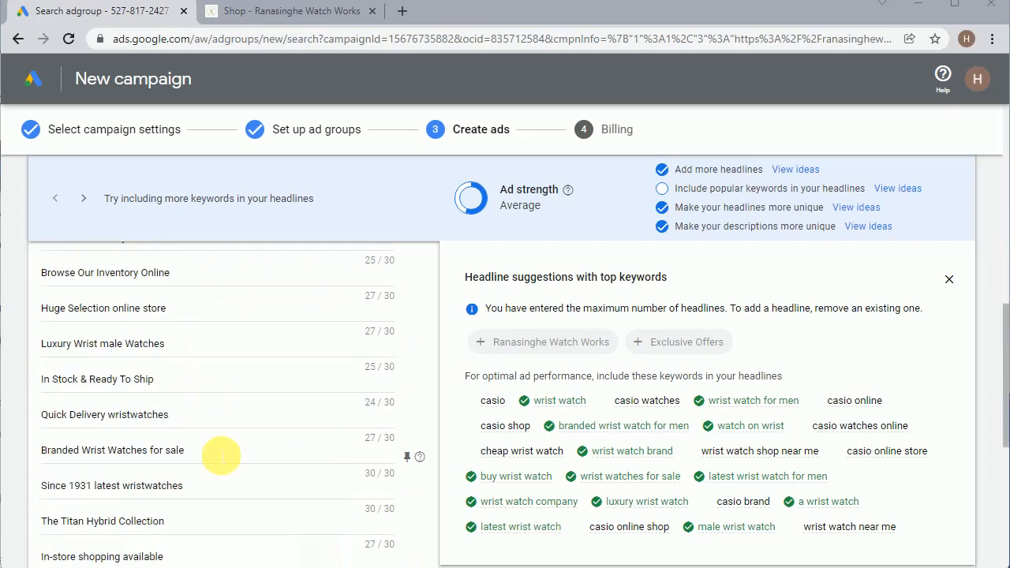
# - Review the ad's headlines and keyword suggestions, and expand the wrist watch group's keyword list
pyautogui.scroll(4, 215, 434)
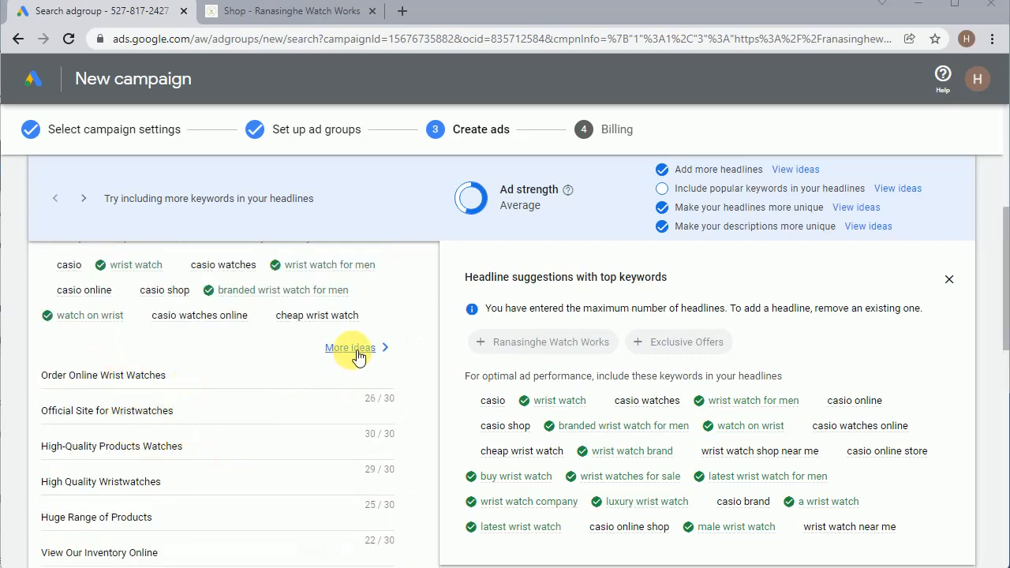
pyautogui.scroll(2, 268, 364)
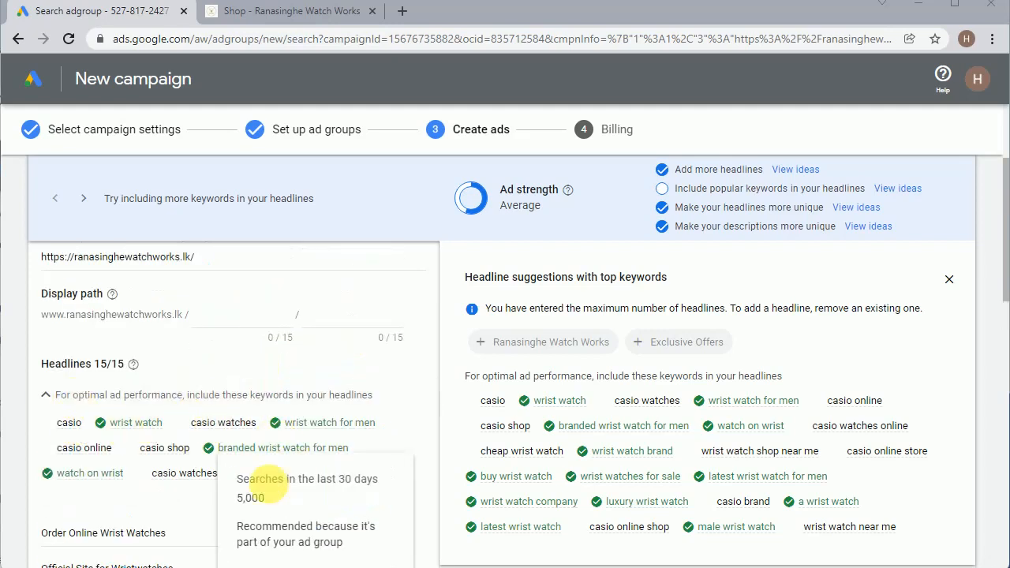
pyautogui.moveTo(184, 476)
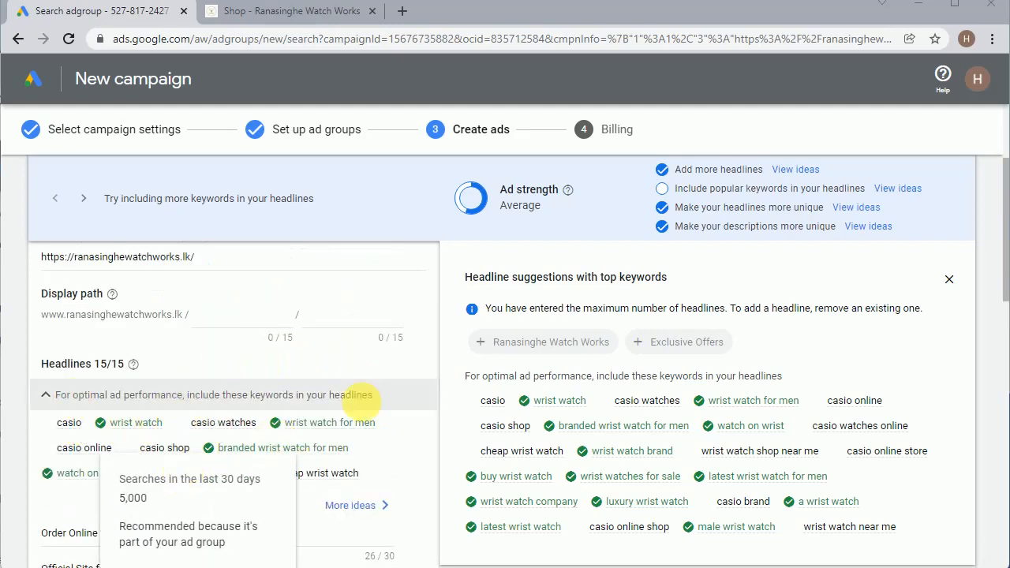
pyautogui.scroll(2, 268, 410)
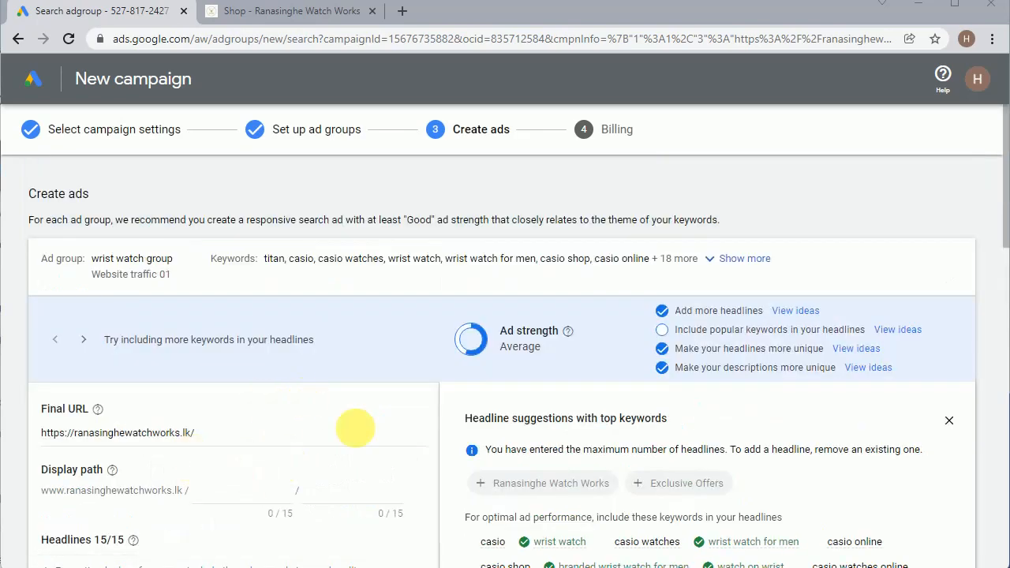
pyautogui.click(718, 264)
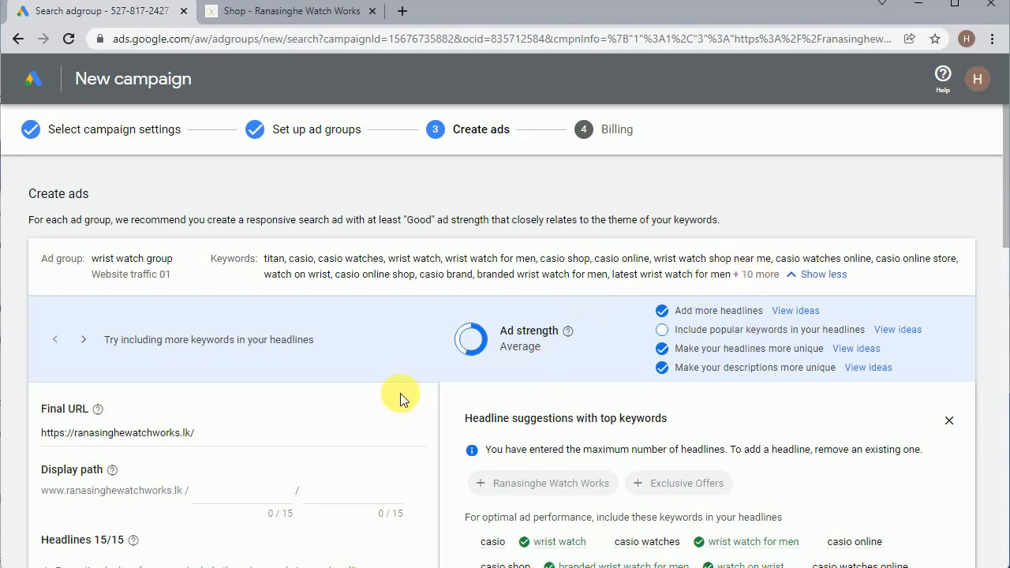
# - Save the responsive search ad and continue to the billing setup
pyautogui.scroll(-2, 352, 401)
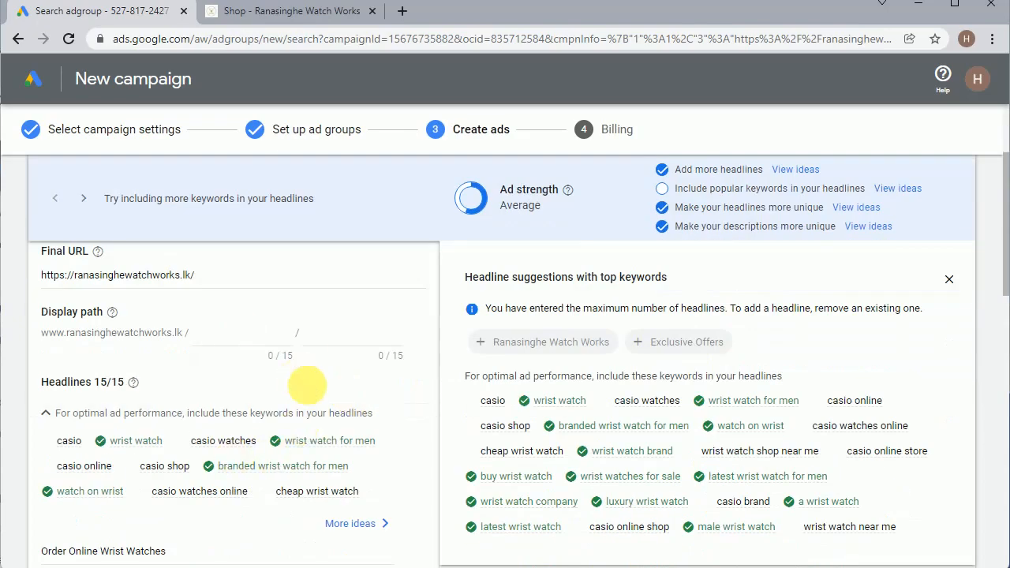
pyautogui.scroll(-2, 307, 385)
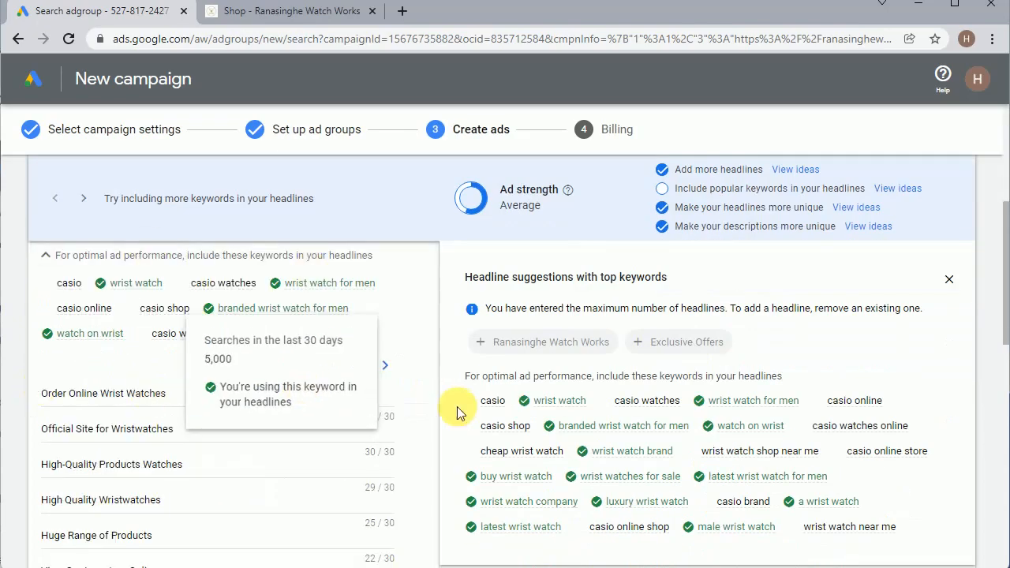
pyautogui.scroll(-10, 417, 410)
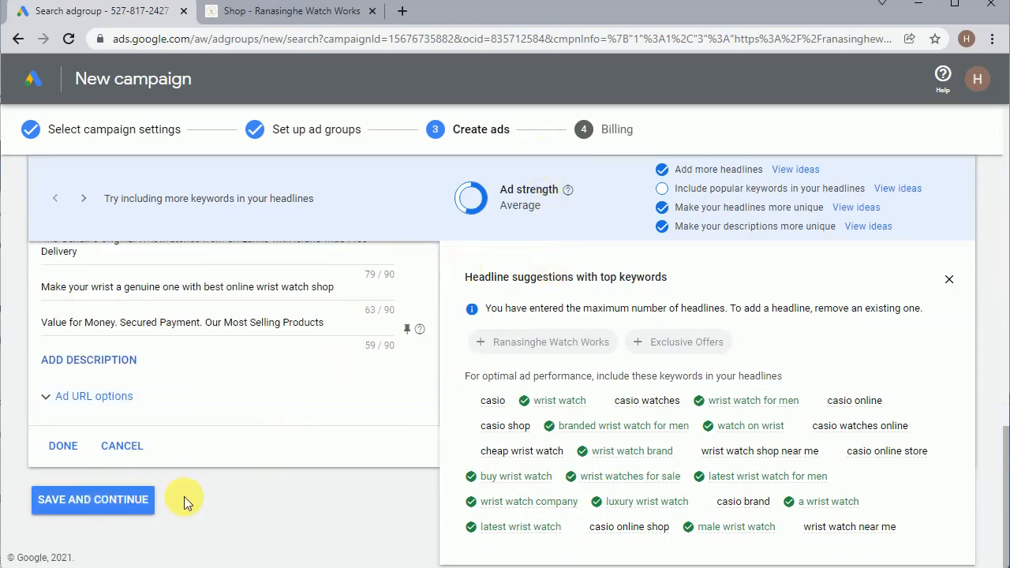
pyautogui.click(121, 506)
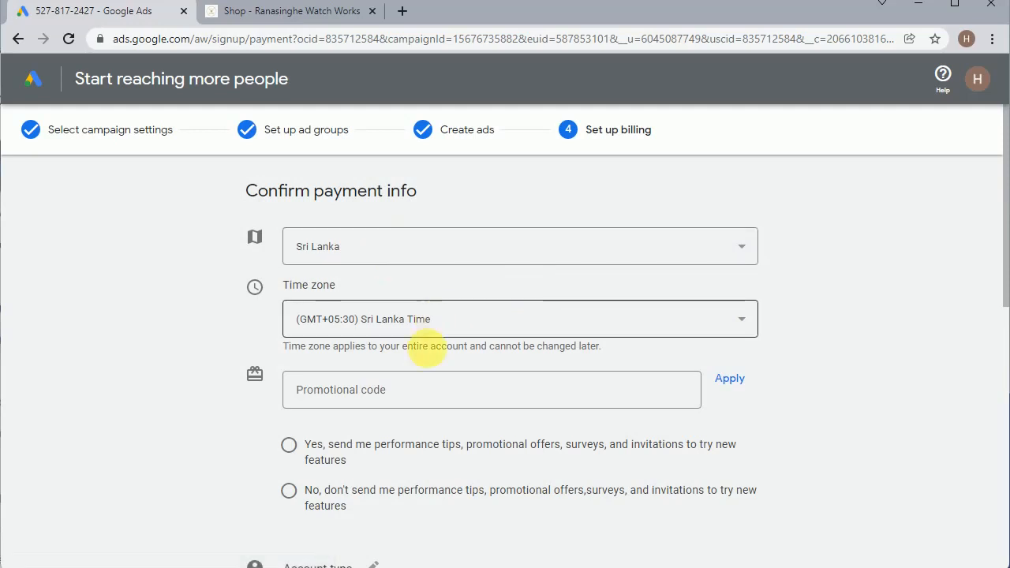
# - Examine the payment form's promotional code, account type, organization name, card, billing address and automatic payment fields without filling them in
pyautogui.click(426, 392)
pyautogui.scroll(-2, 423, 393)
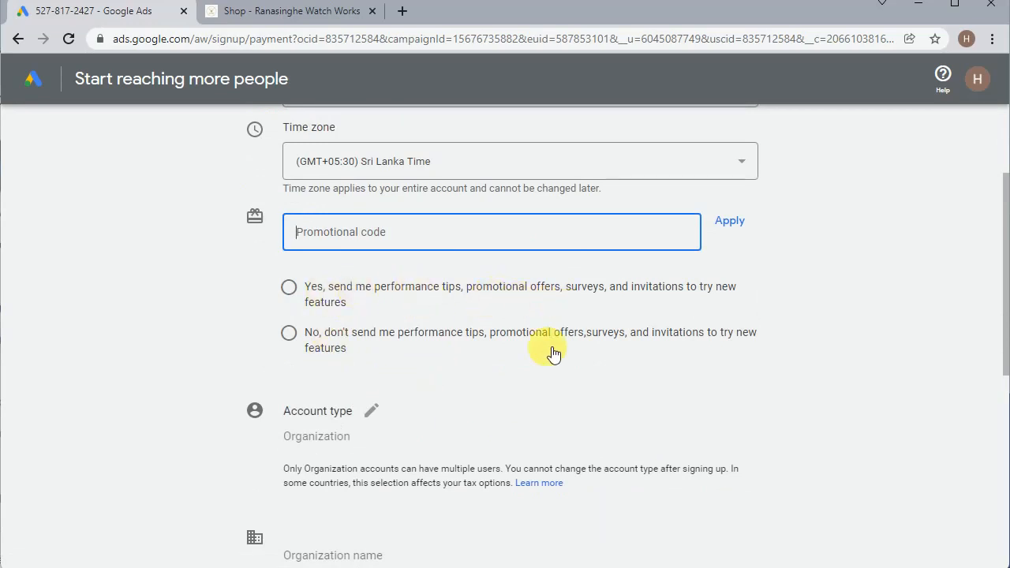
pyautogui.scroll(-2, 514, 402)
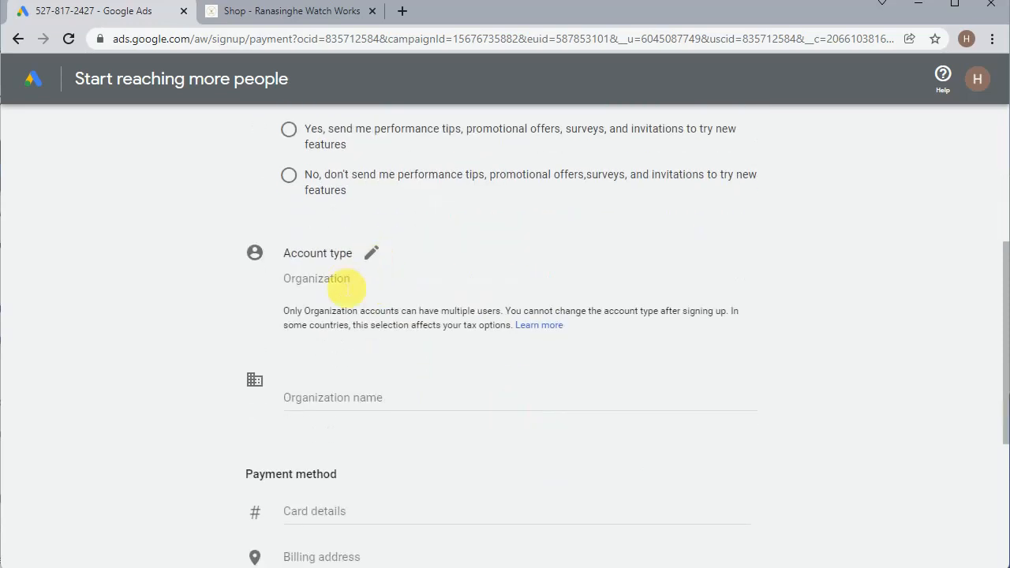
pyautogui.click(398, 408)
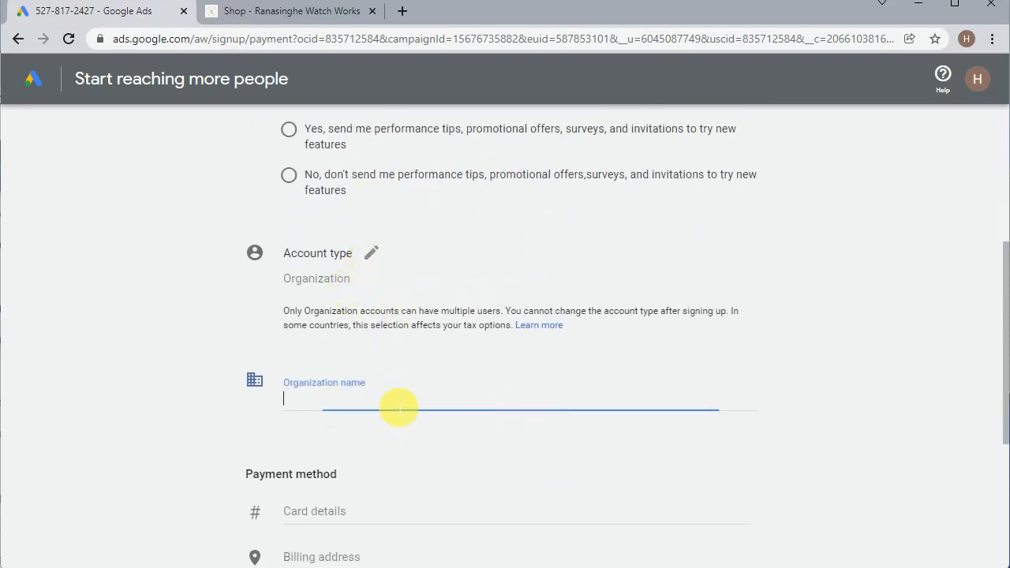
pyautogui.scroll(-2, 356, 418)
pyautogui.click(351, 357)
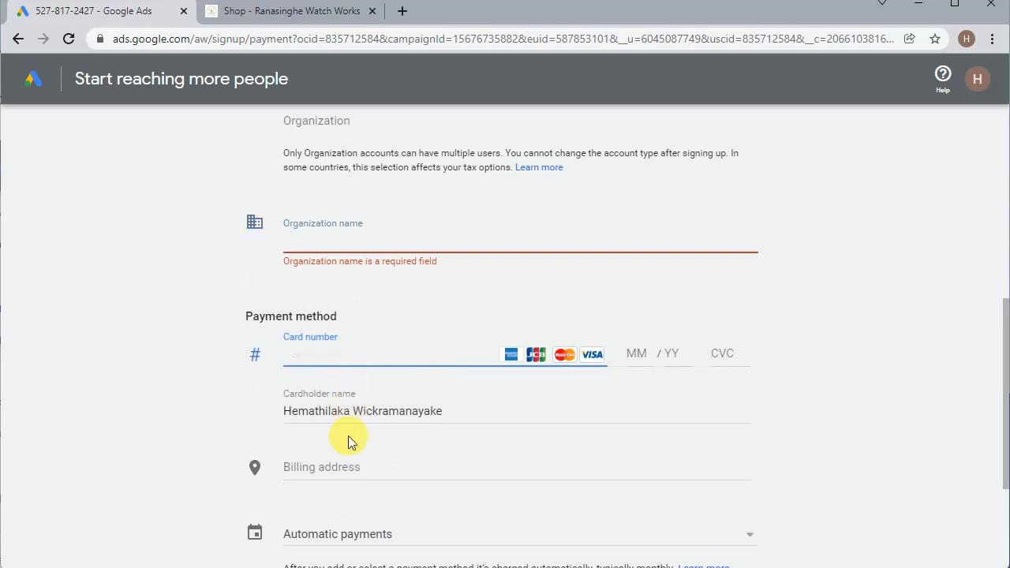
pyautogui.click(348, 466)
pyautogui.scroll(-5, 416, 473)
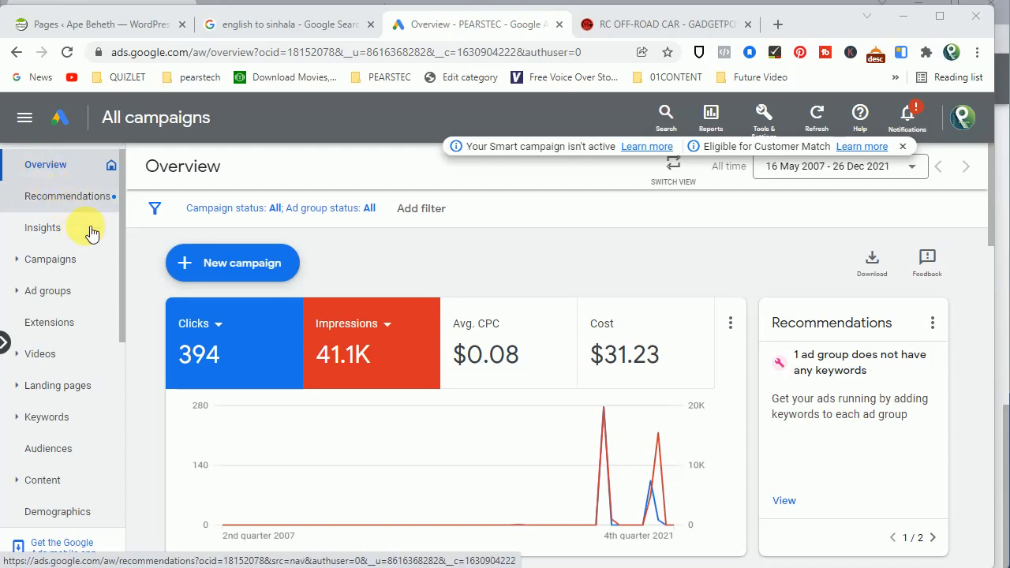
# - Examine the PEARSTEC account's overview, including draft campaigns, campaign costs, conversions, search keywords, searches and the billing summary
pyautogui.scroll(-4, 421, 402)
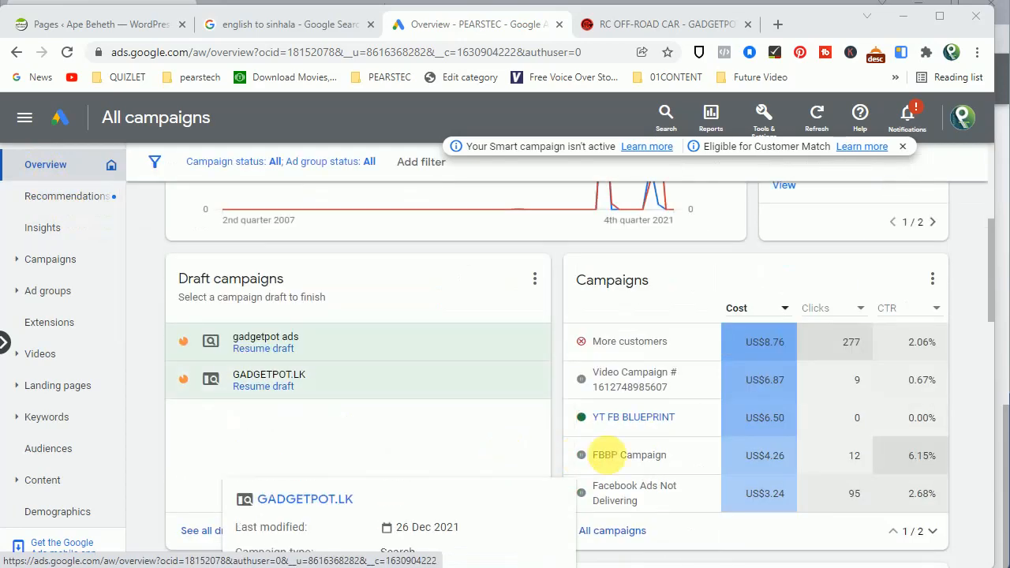
pyautogui.scroll(-6, 542, 398)
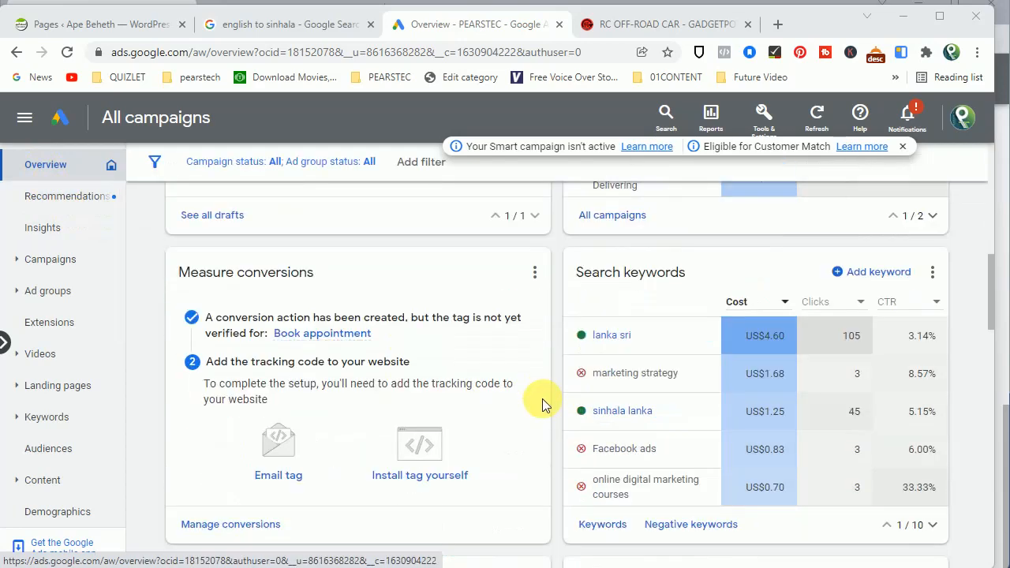
pyautogui.scroll(-2, 584, 394)
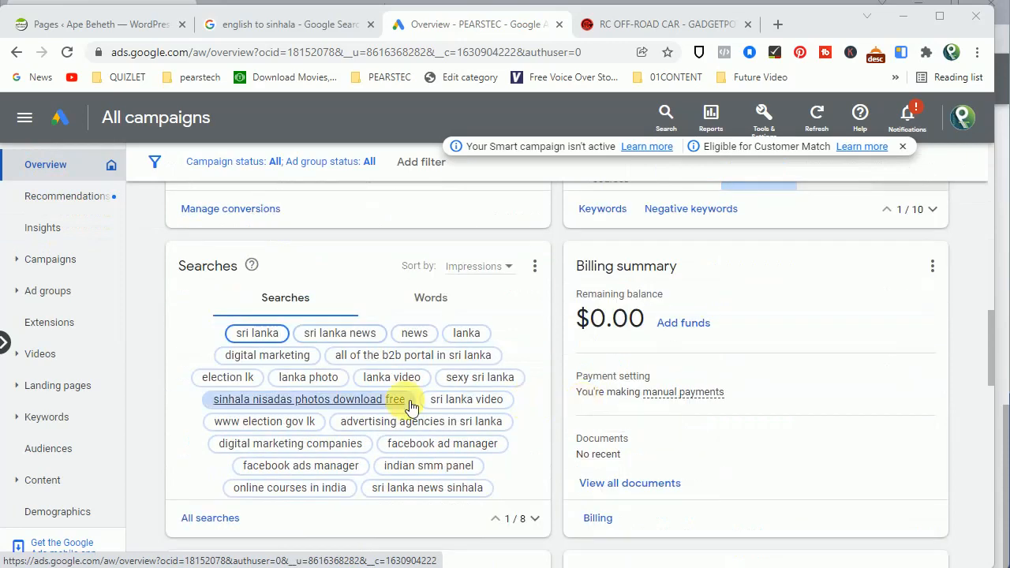
pyautogui.scroll(4, 406, 401)
pyautogui.scroll(8, 411, 407)
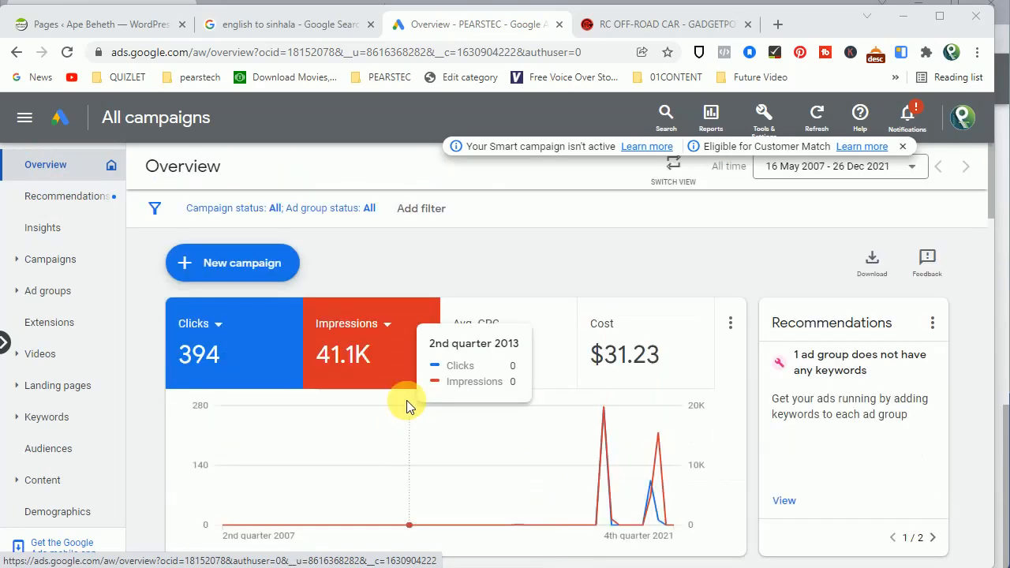